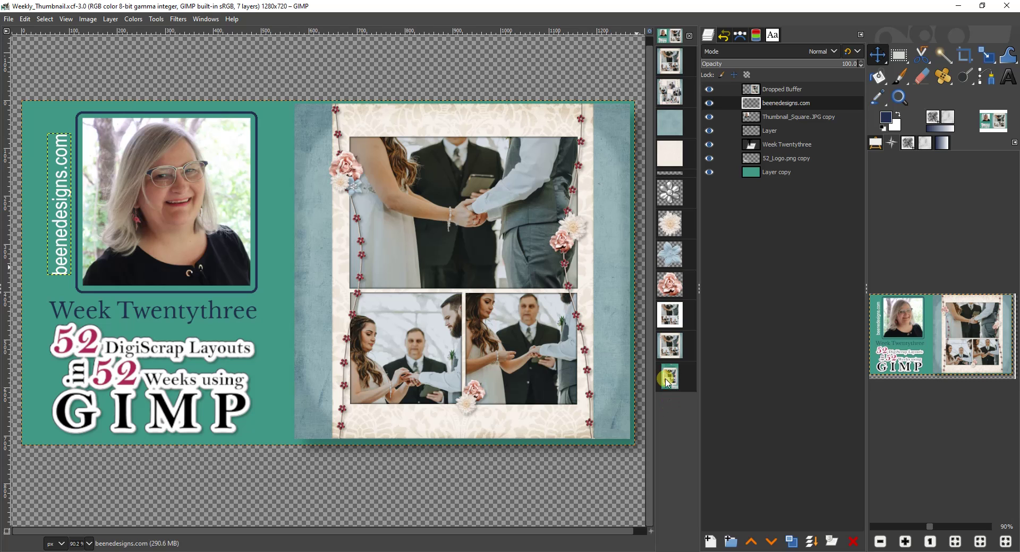
Preview the finished Ring and Ceremony layouts, then return to the Untitled-20 collage.
left_click(670, 315)
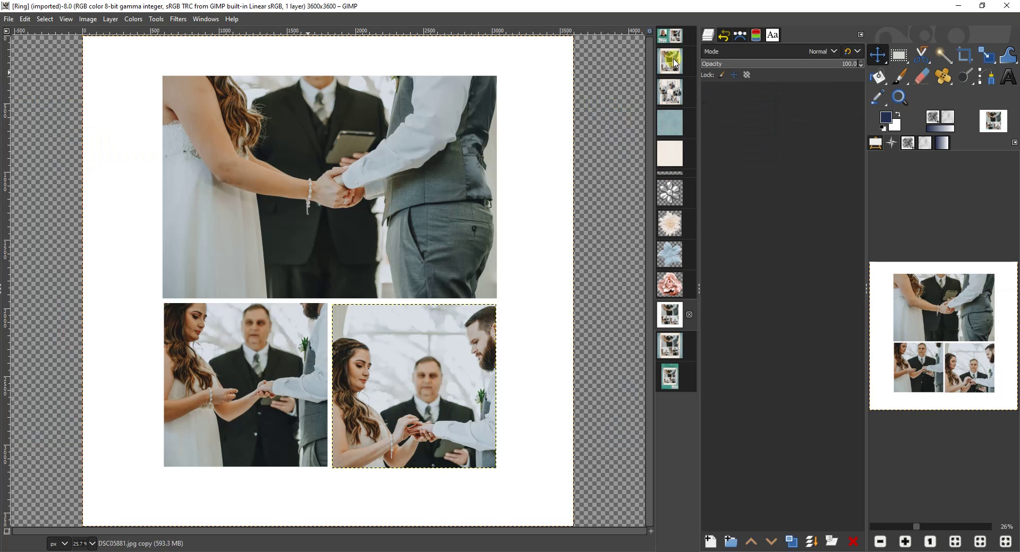
left_click(673, 65)
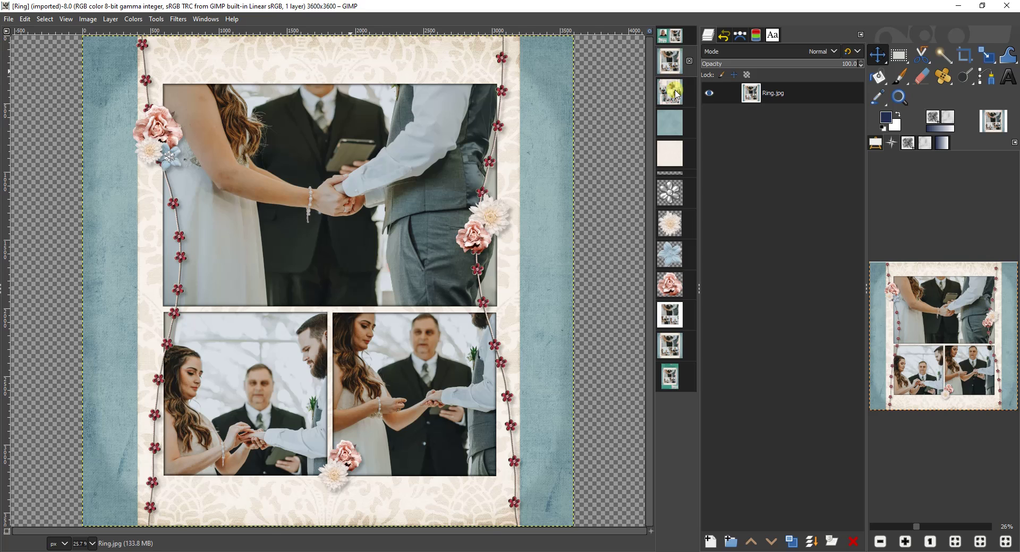
left_click(674, 93)
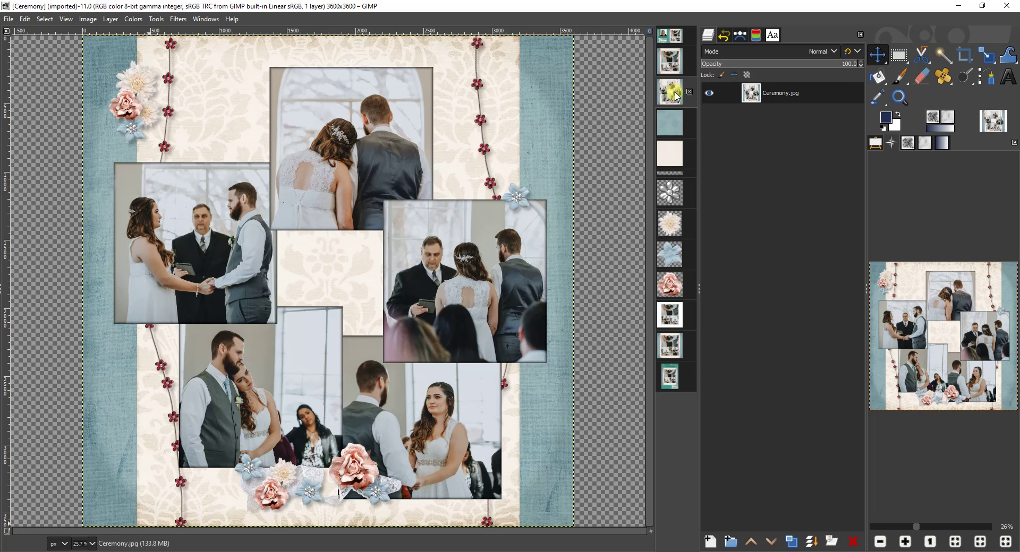
left_click(671, 318)
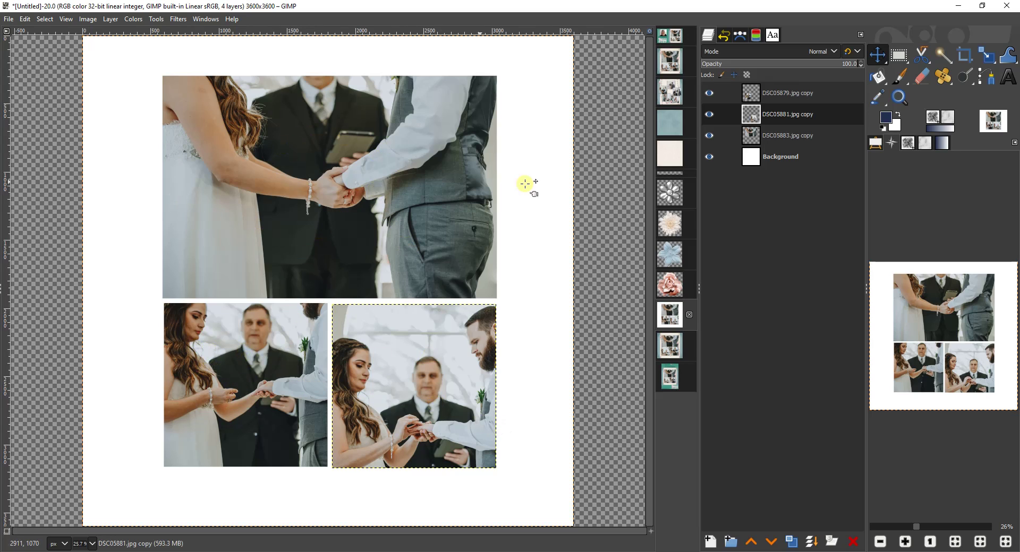
Add the blue texture paper and cream damask paper to the collage as layers.
left_click(670, 122)
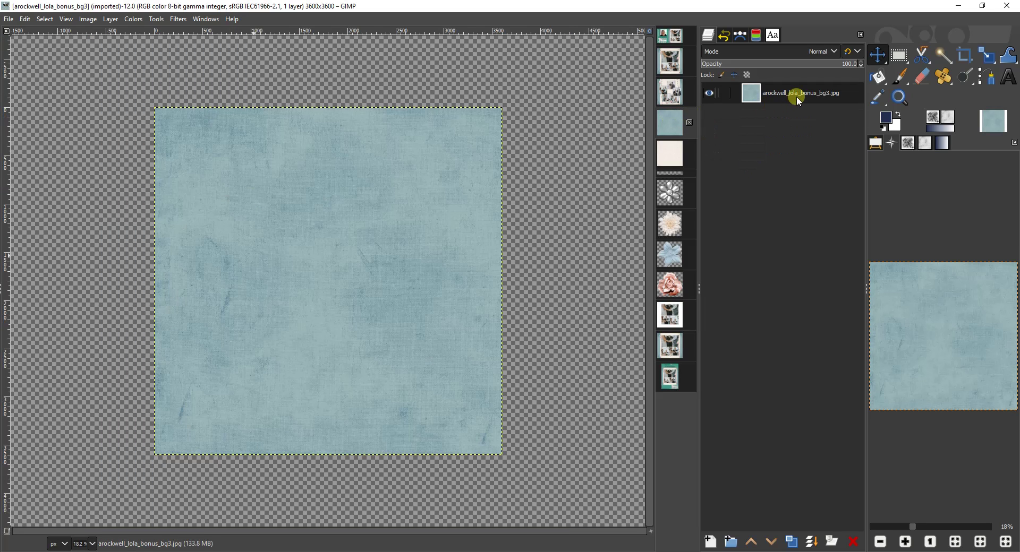
left_click_drag(795, 96, 671, 151)
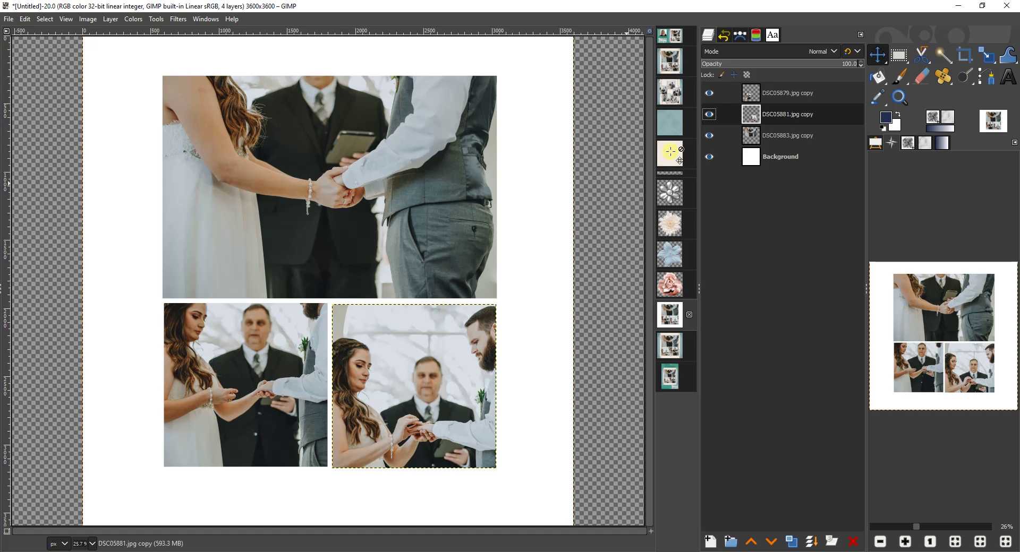
left_click_drag(671, 151, 797, 107)
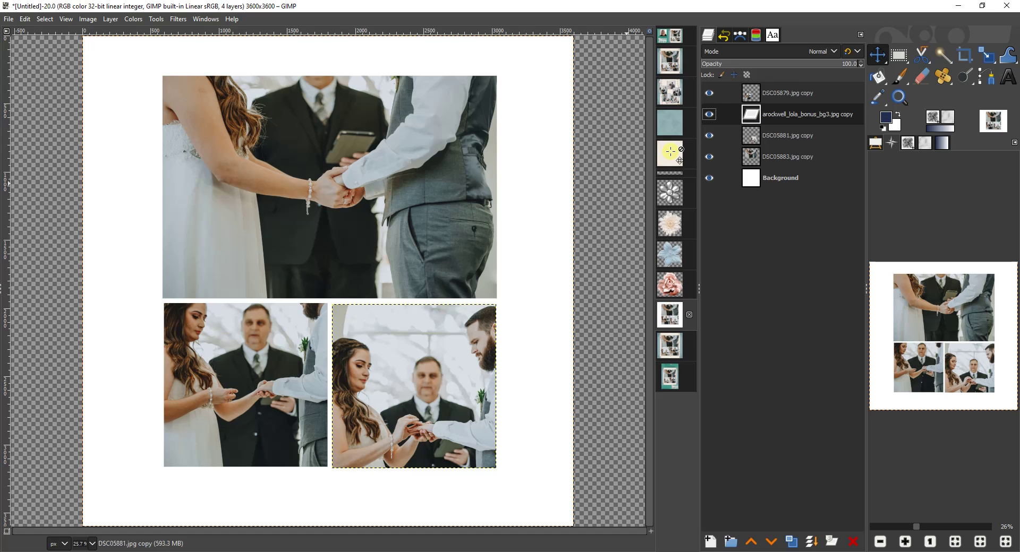
left_click(670, 154)
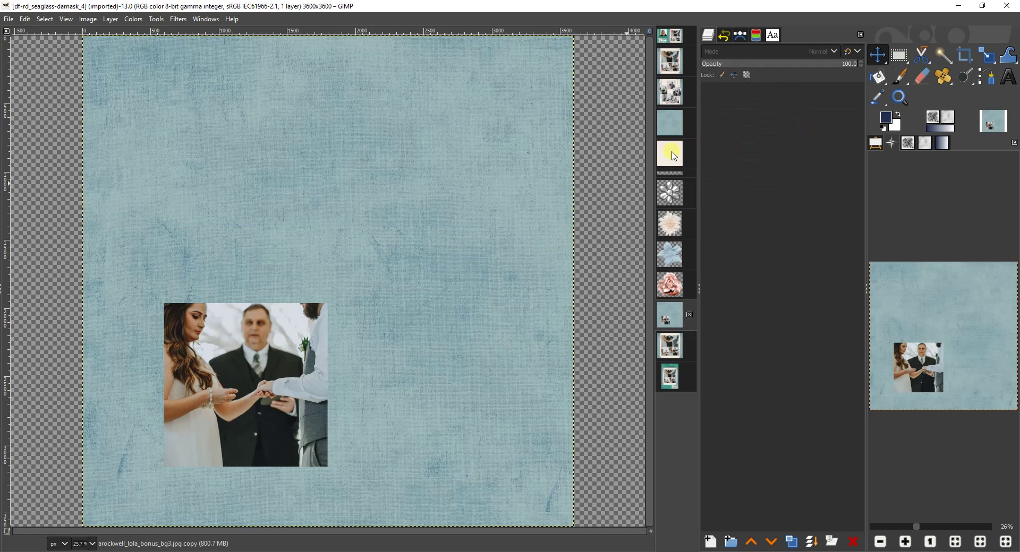
left_click_drag(779, 98, 442, 307)
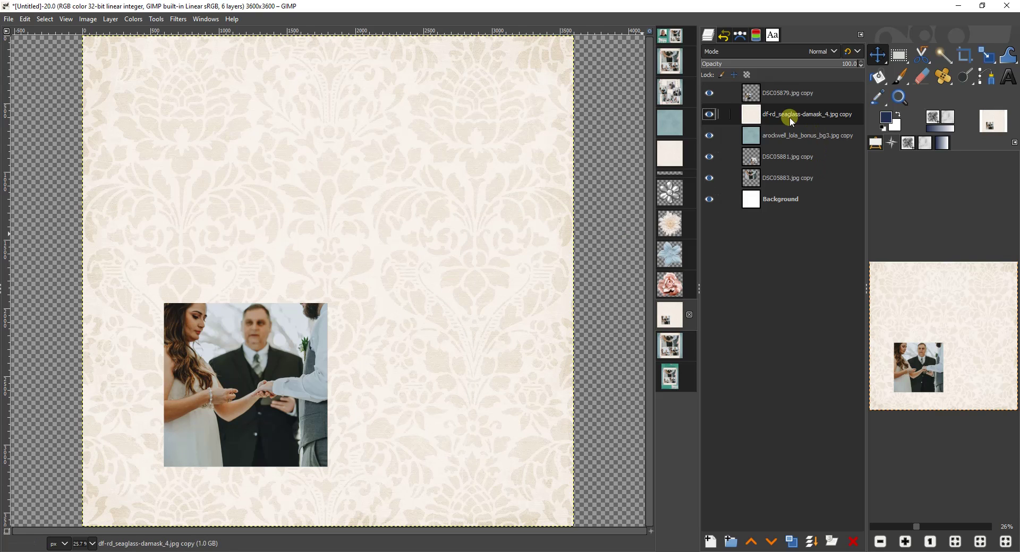
Move both paper layers below the photos and delete the white Background layer.
left_click_drag(786, 133, 786, 186)
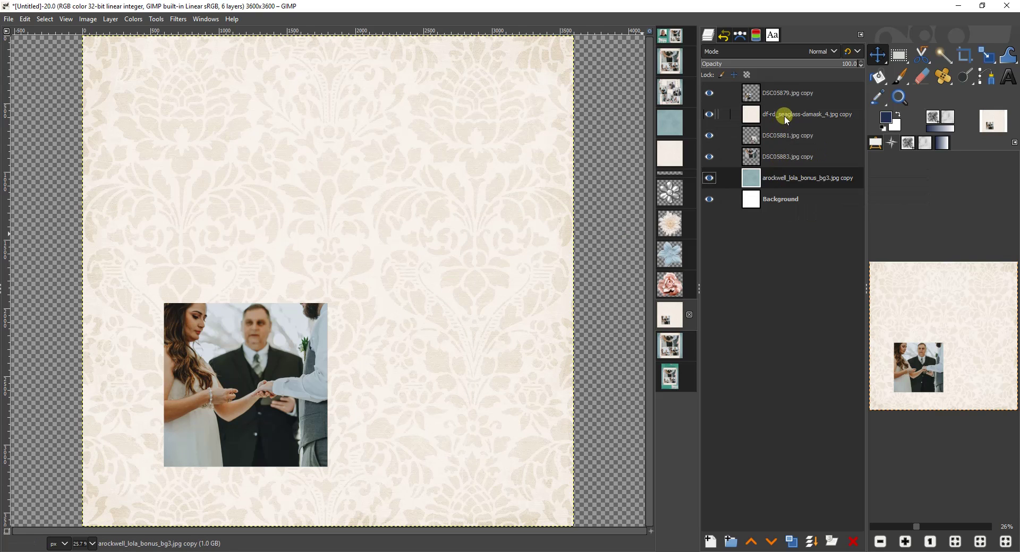
left_click_drag(784, 116, 786, 164)
left_click(770, 199)
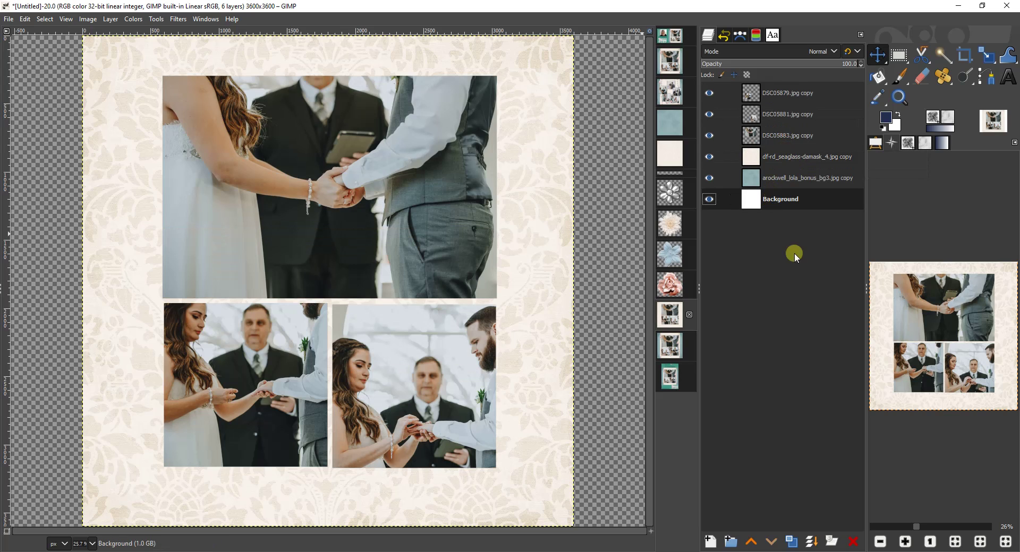
left_click(853, 542)
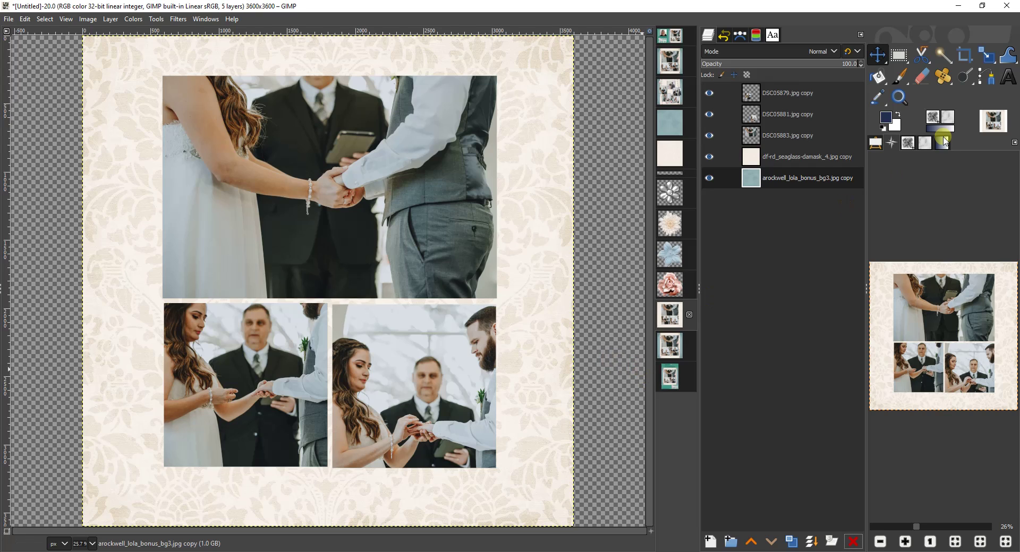
Crop the active layer to 2800×3600, which turned out to be the blue paper.
left_click(965, 56)
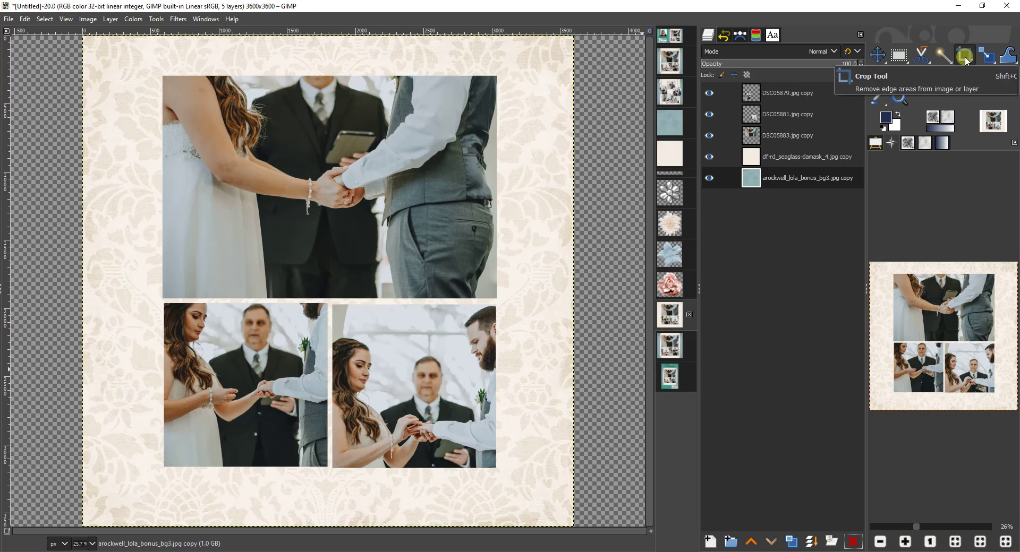
left_click(874, 143)
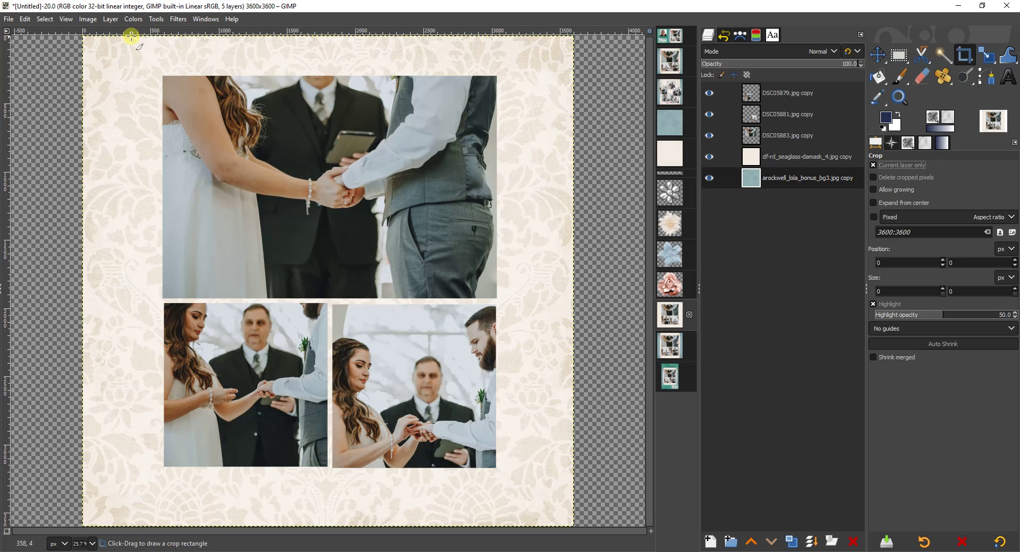
left_click_drag(131, 36, 532, 528)
double_click(965, 291)
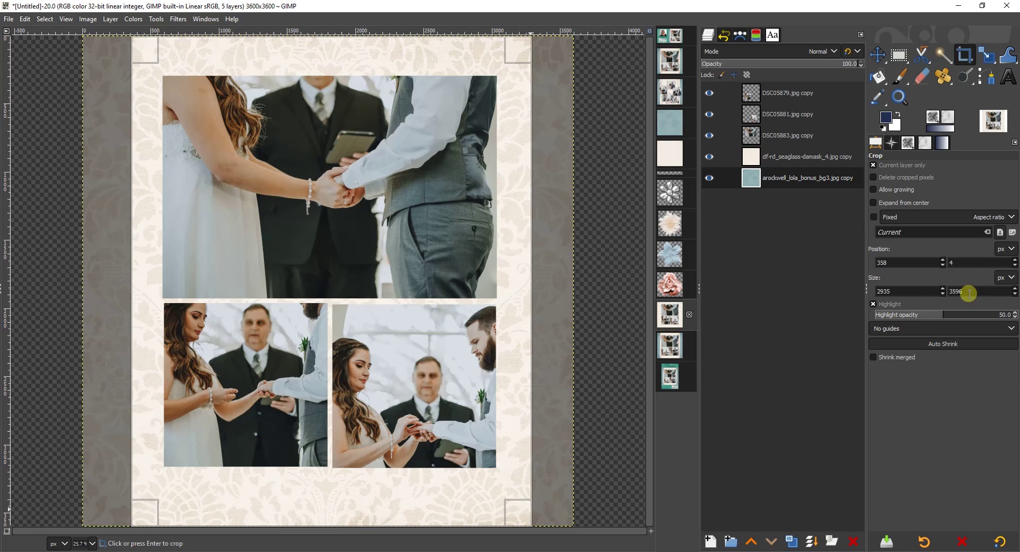
type("3600")
double_click(912, 290)
type("2800")
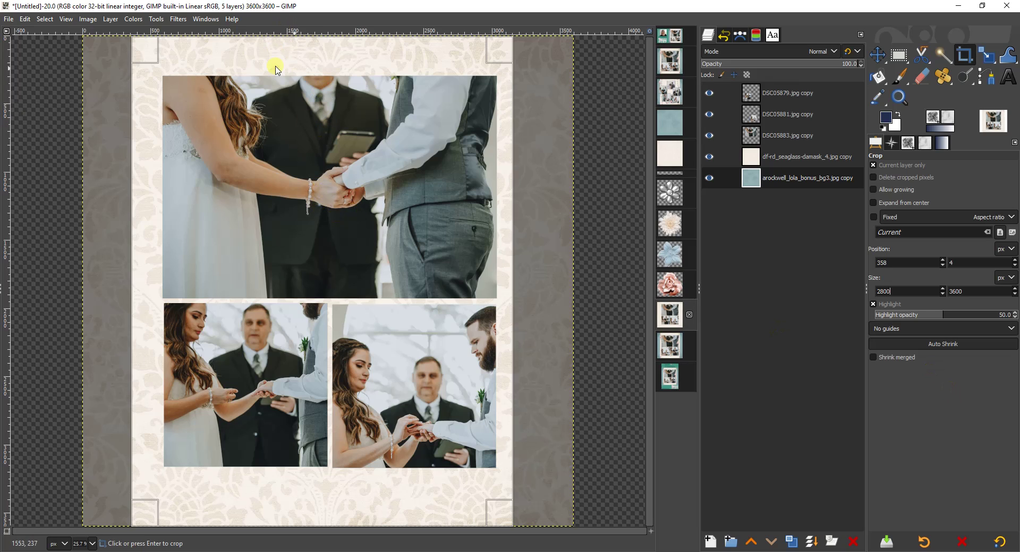
left_click(285, 237)
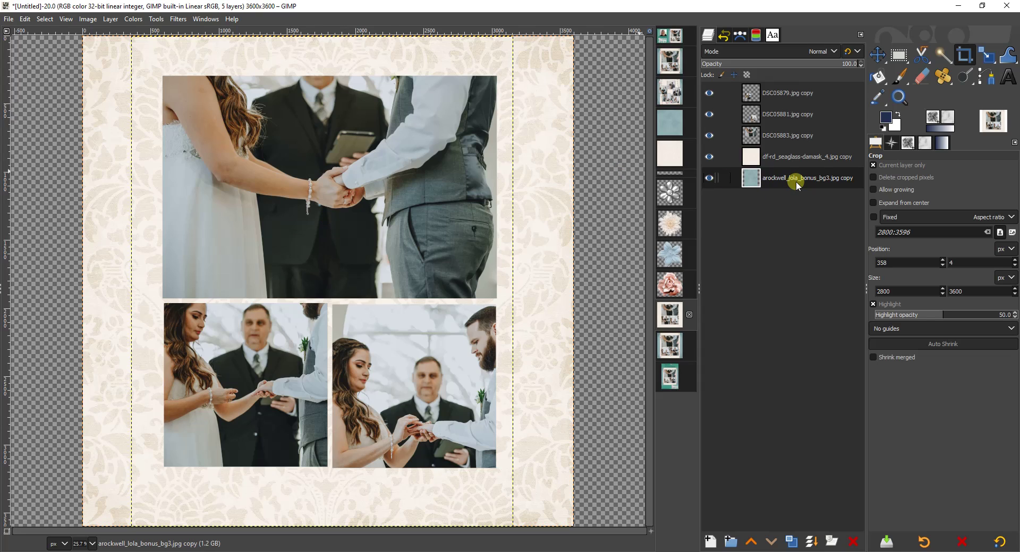
Undo the blue-paper crop and crop the damask layer to 2800×3600 instead.
left_click(27, 19)
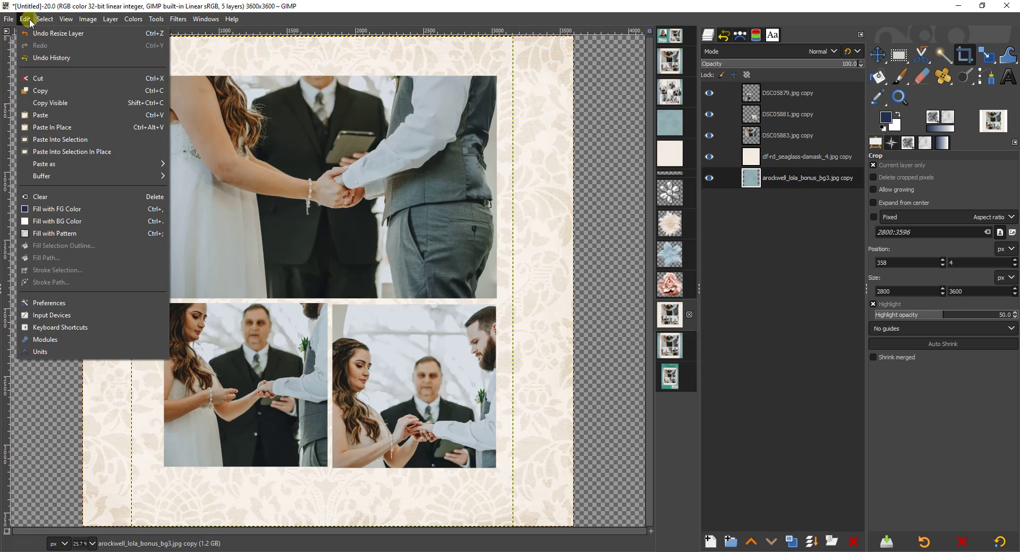
left_click(56, 34)
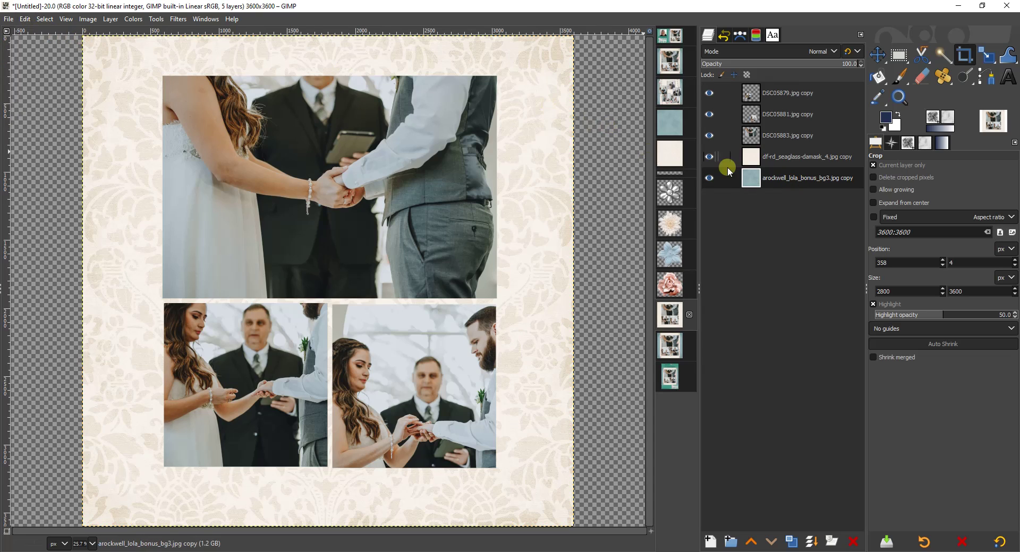
left_click(799, 157)
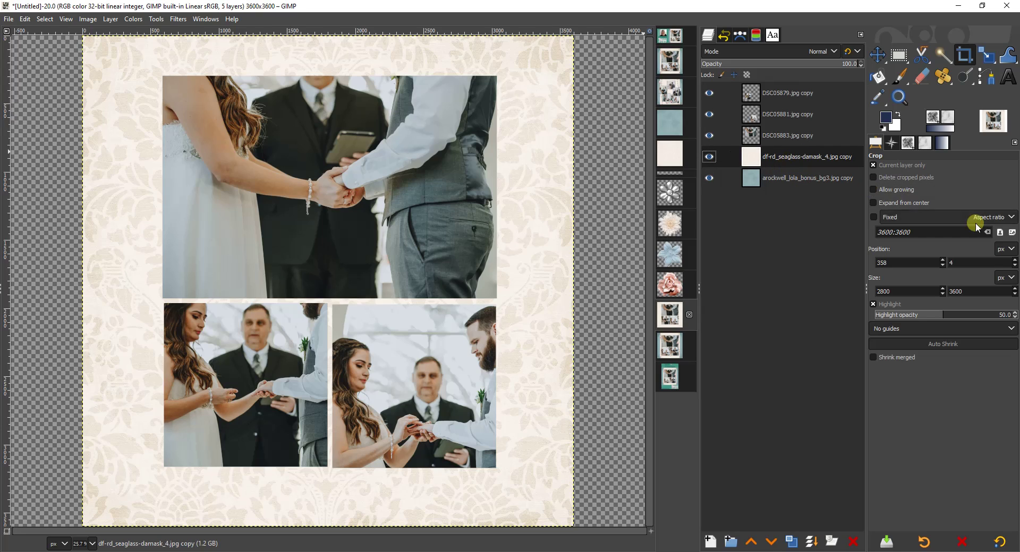
left_click(966, 55)
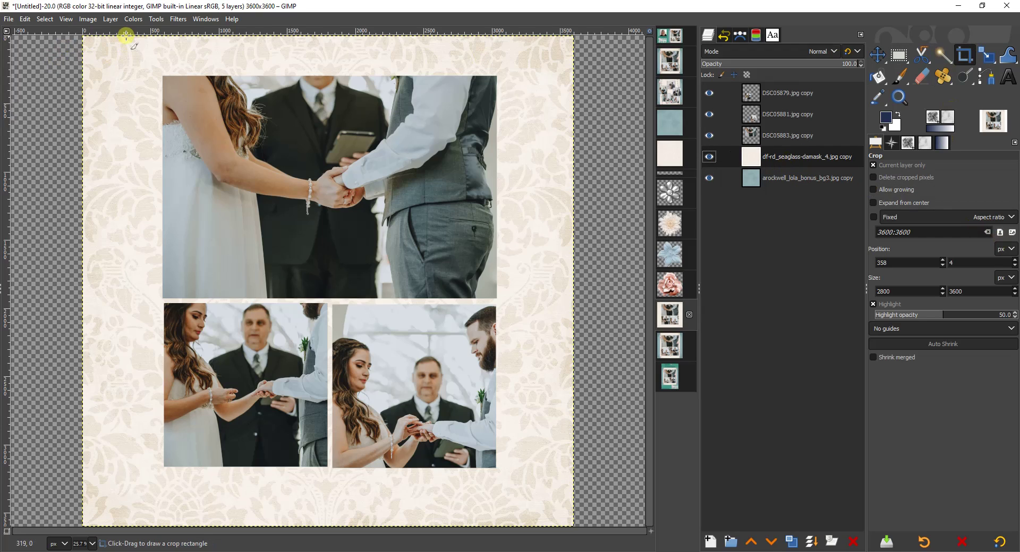
left_click_drag(124, 36, 527, 506)
left_click(952, 291)
type("3600")
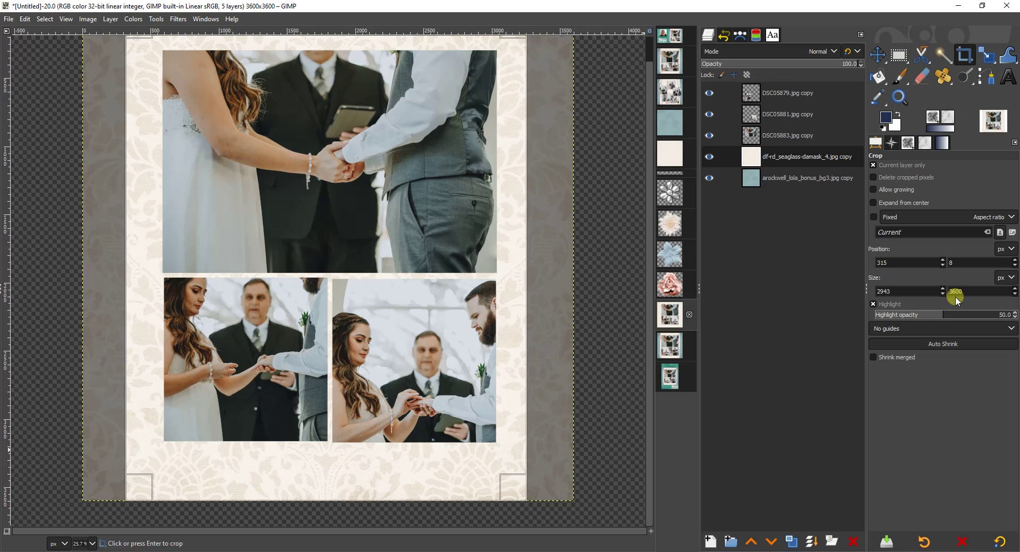
left_click_drag(894, 291, 875, 292)
type("2800")
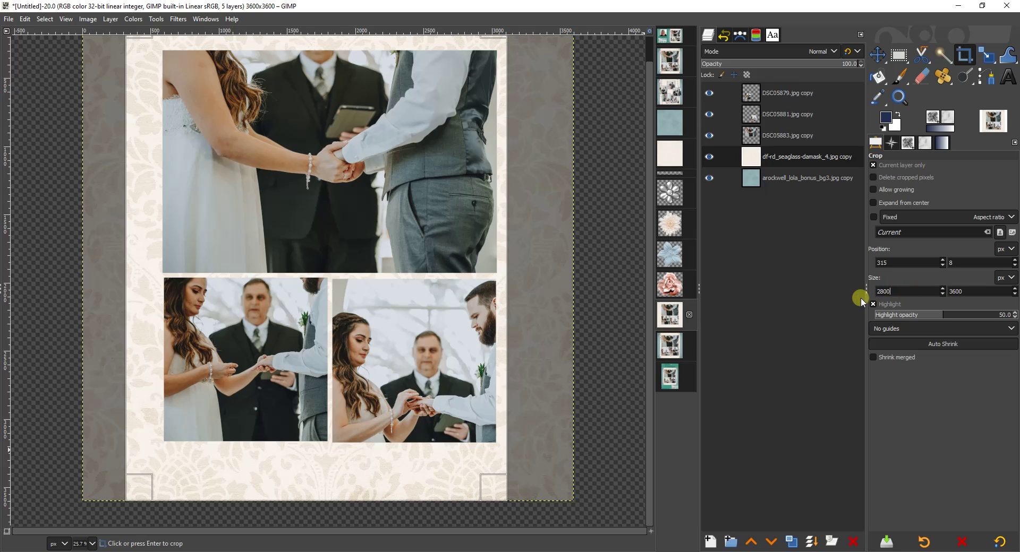
left_click(246, 290)
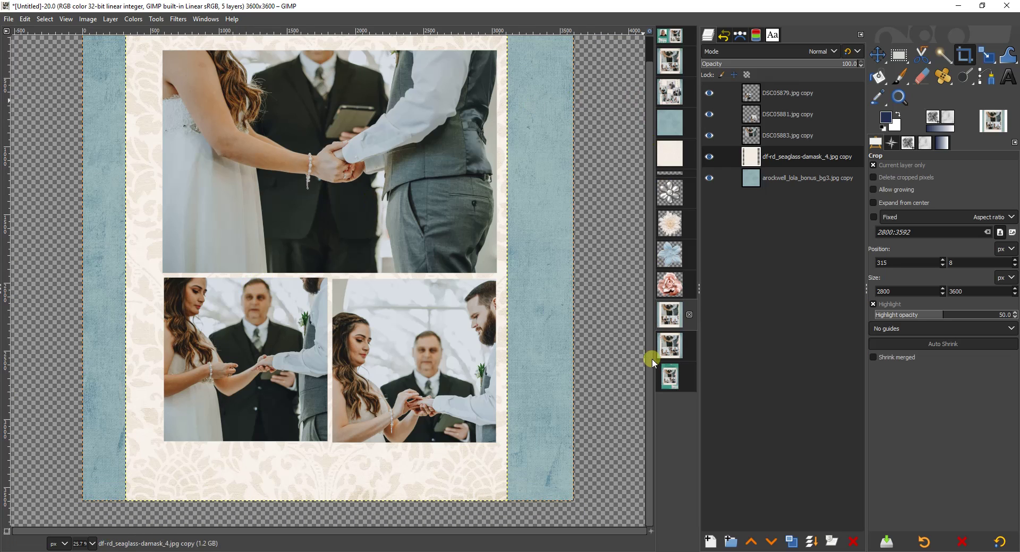
Center the cropped damask panel on the page.
left_click_drag(652, 359, 648, 333)
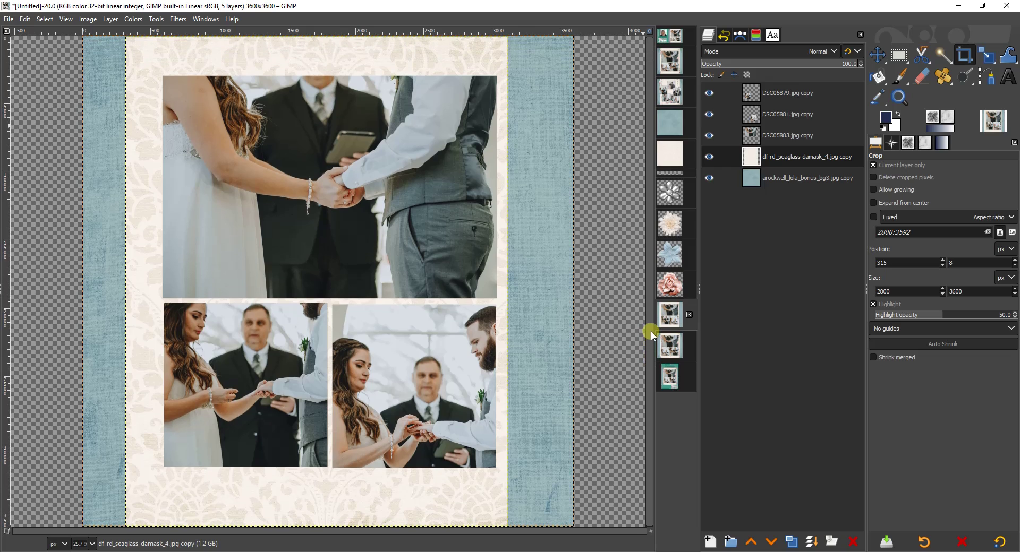
left_click(877, 54)
left_click_drag(163, 59, 176, 58)
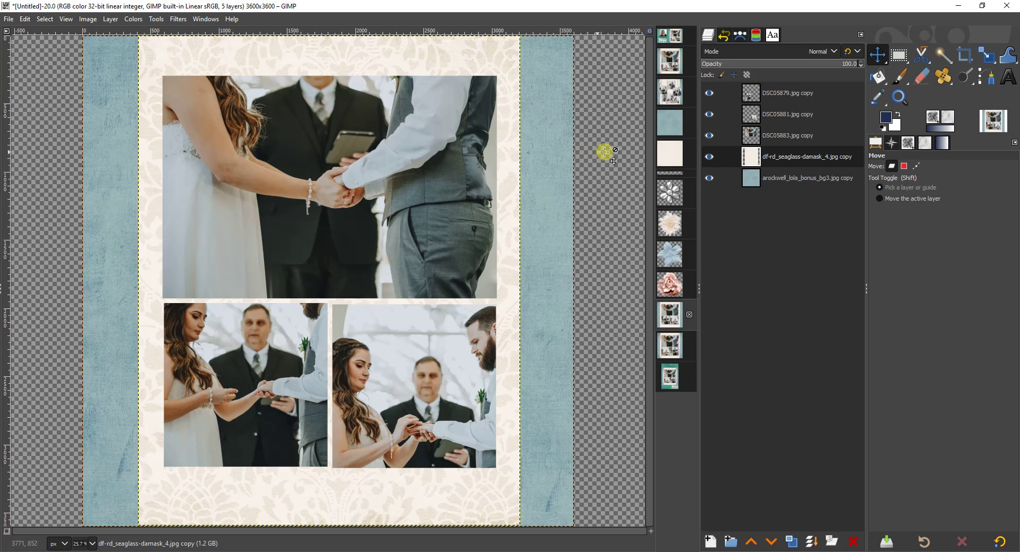
Bring the bead string into the collage, rotate it 90°, and move it to the left photo edge.
left_click(670, 173)
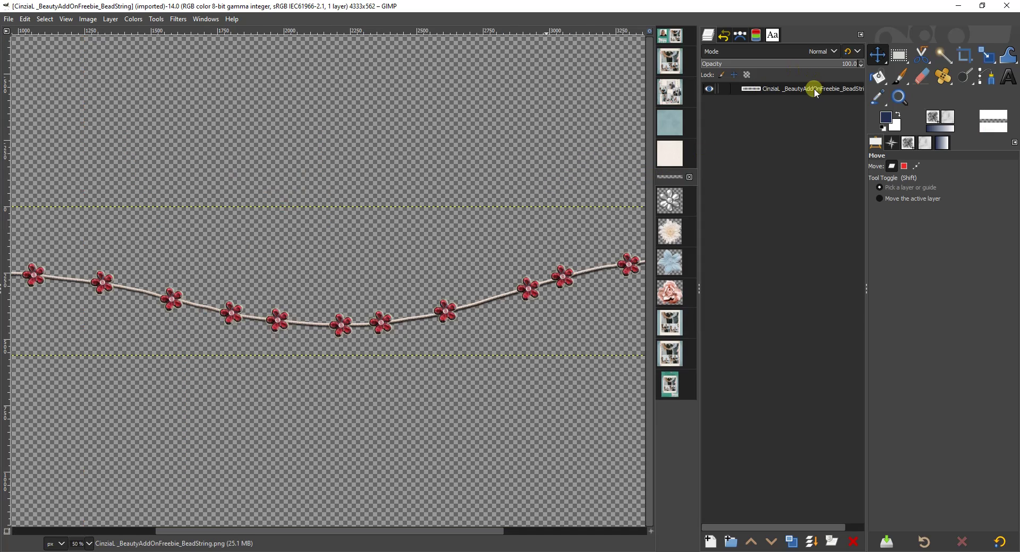
left_click_drag(816, 93, 410, 285)
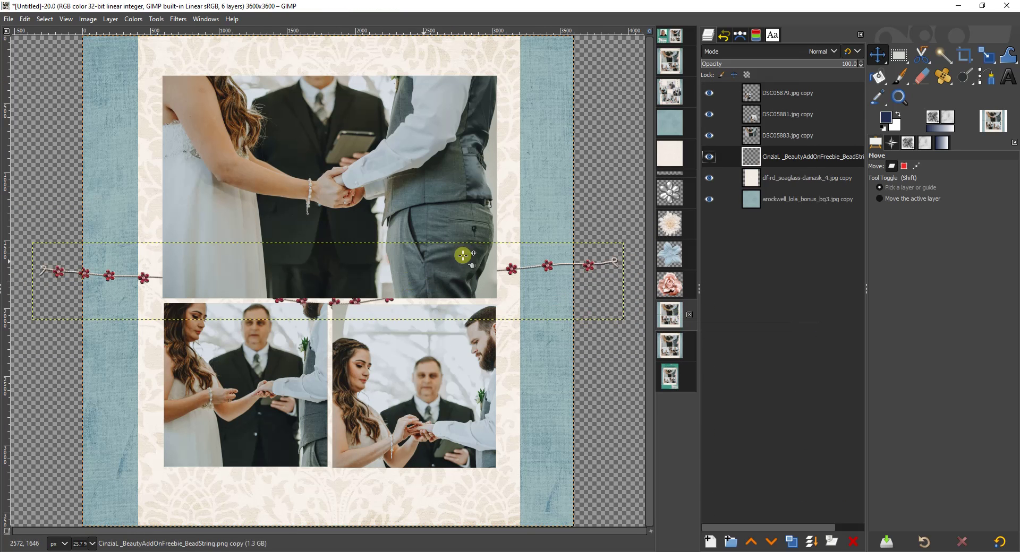
left_click(986, 55)
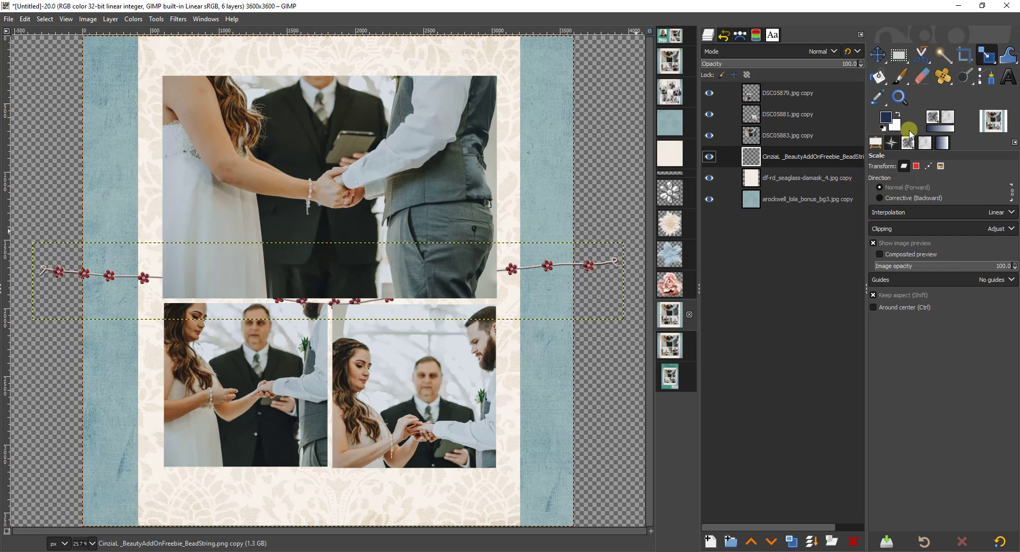
right_click(986, 54)
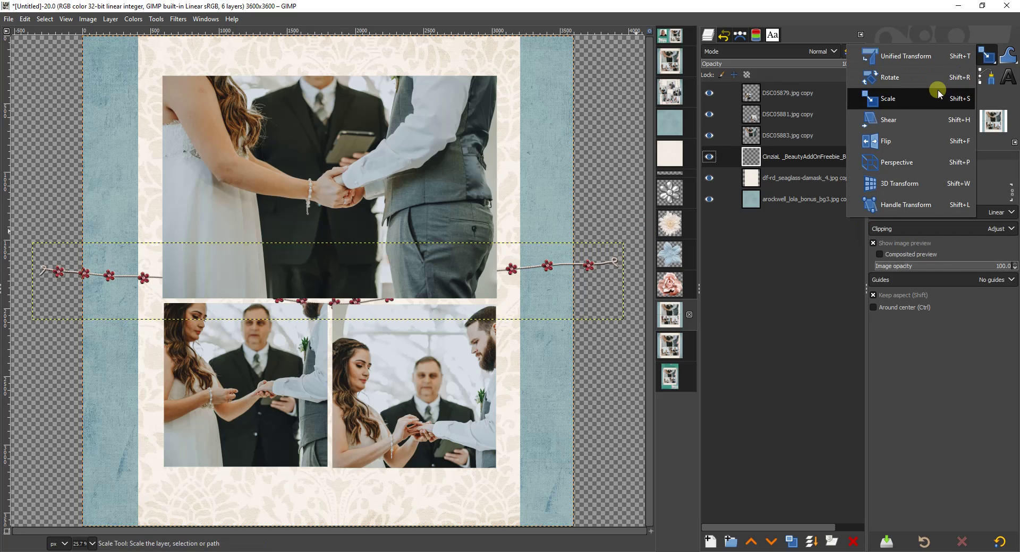
left_click(898, 77)
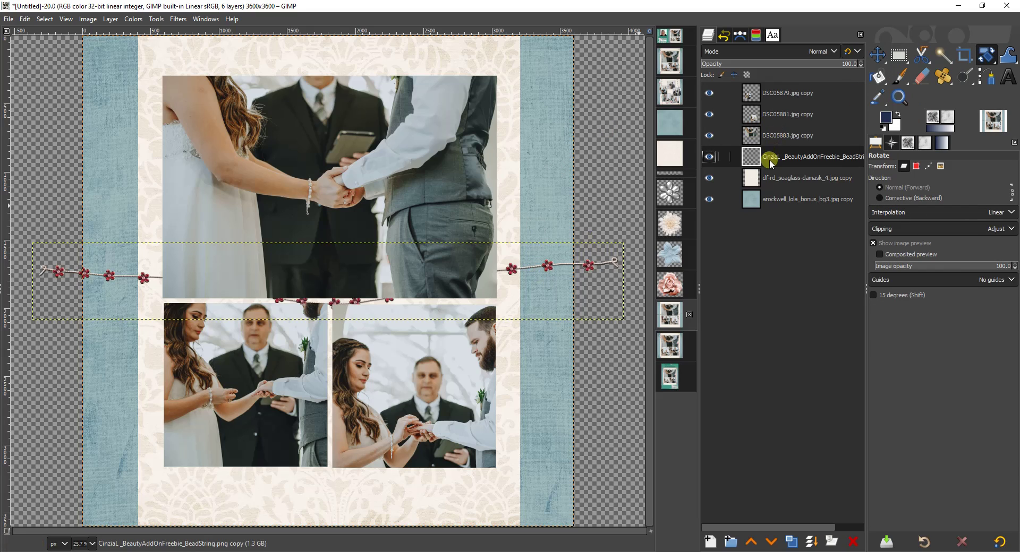
left_click(554, 295)
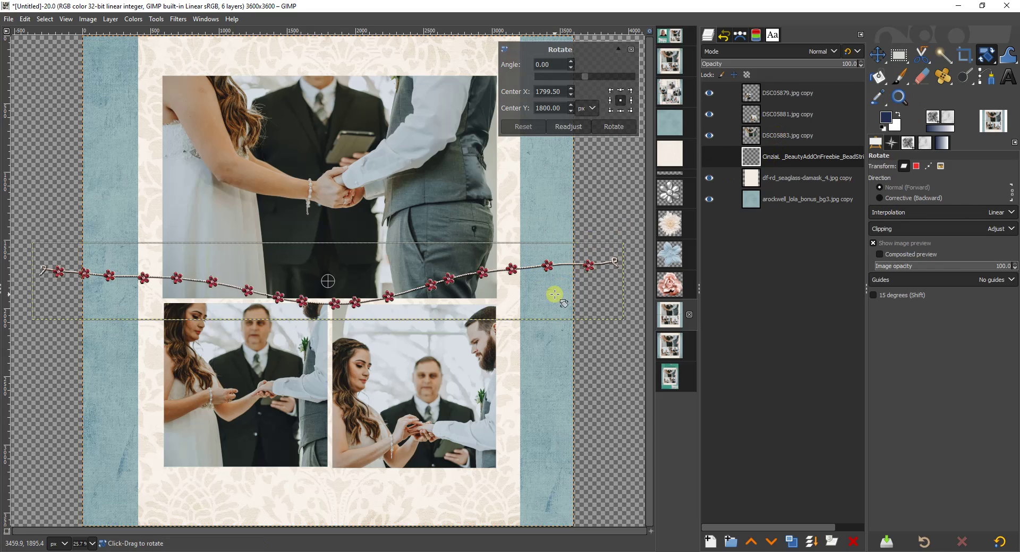
left_click(509, 64)
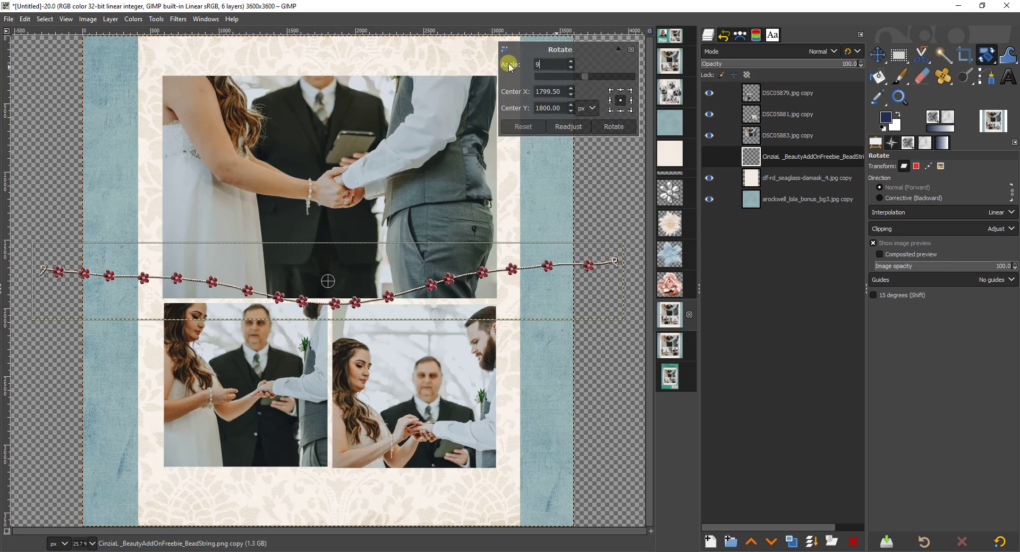
left_click(637, 125)
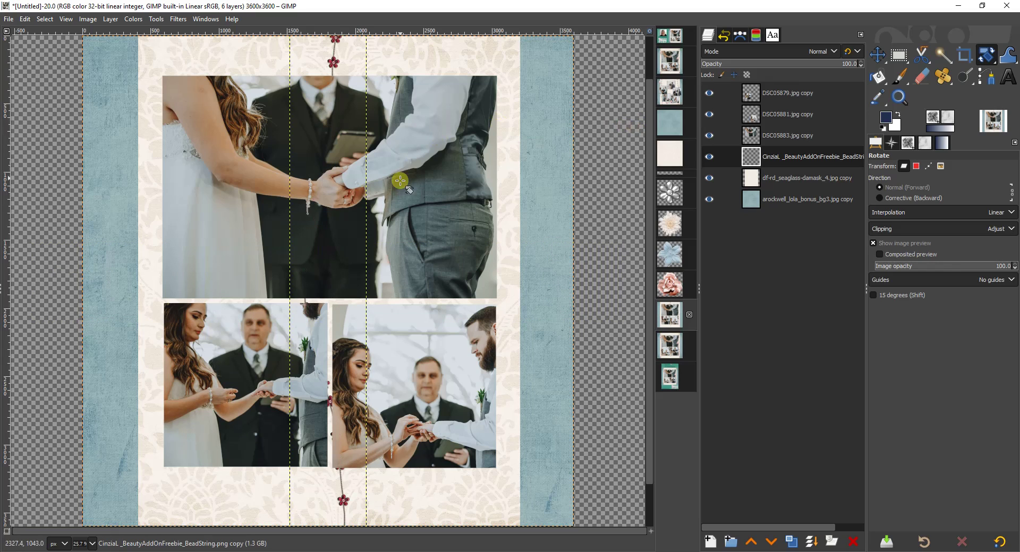
left_click(877, 55)
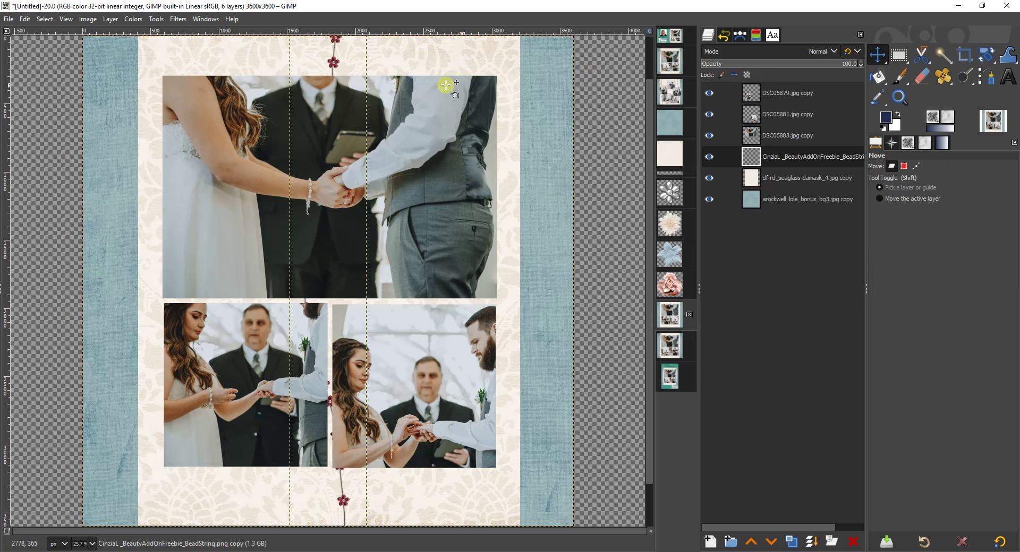
left_click_drag(333, 62, 178, 54)
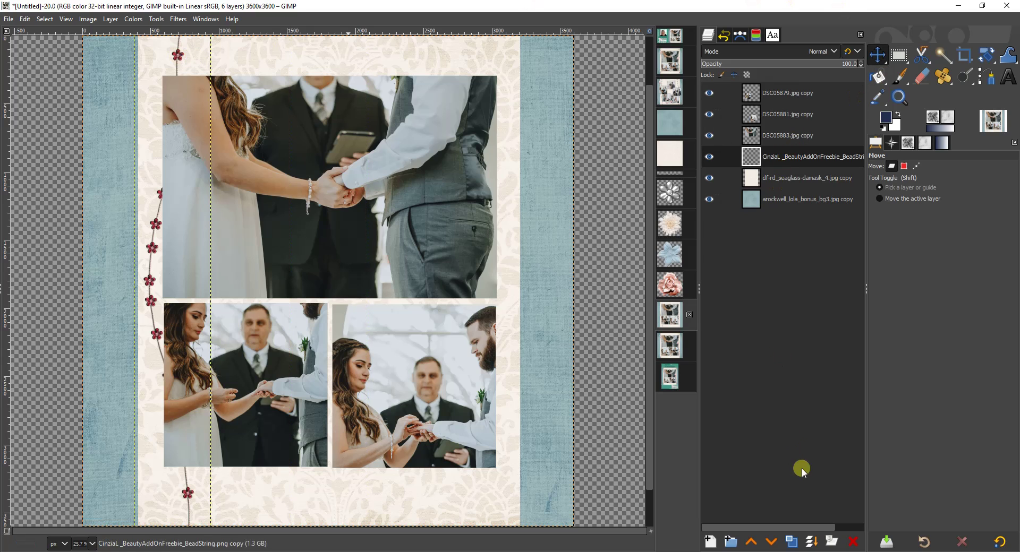
Duplicate the bead string, flip the copy vertically, and place it along the right photo edge.
left_click(793, 543)
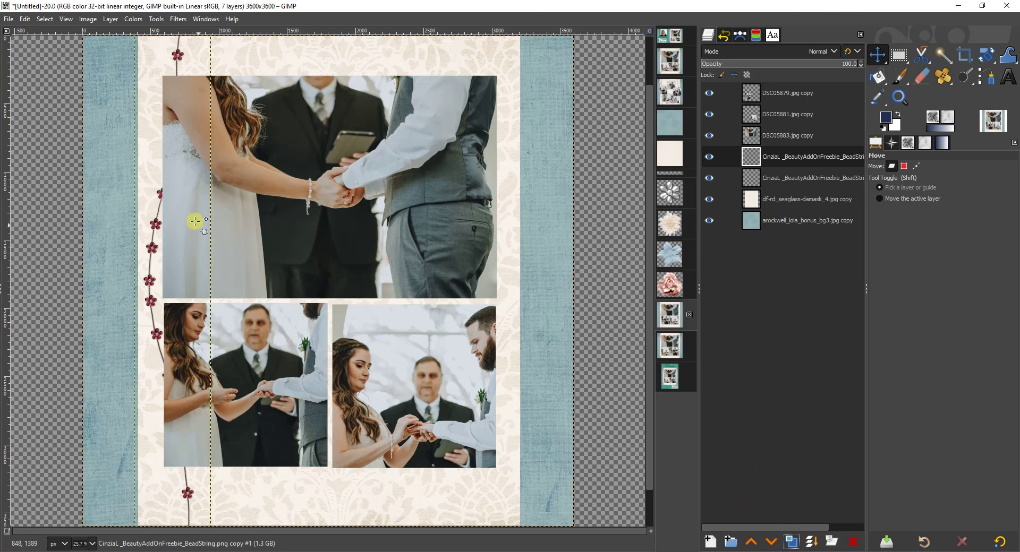
left_click_drag(153, 224, 466, 258)
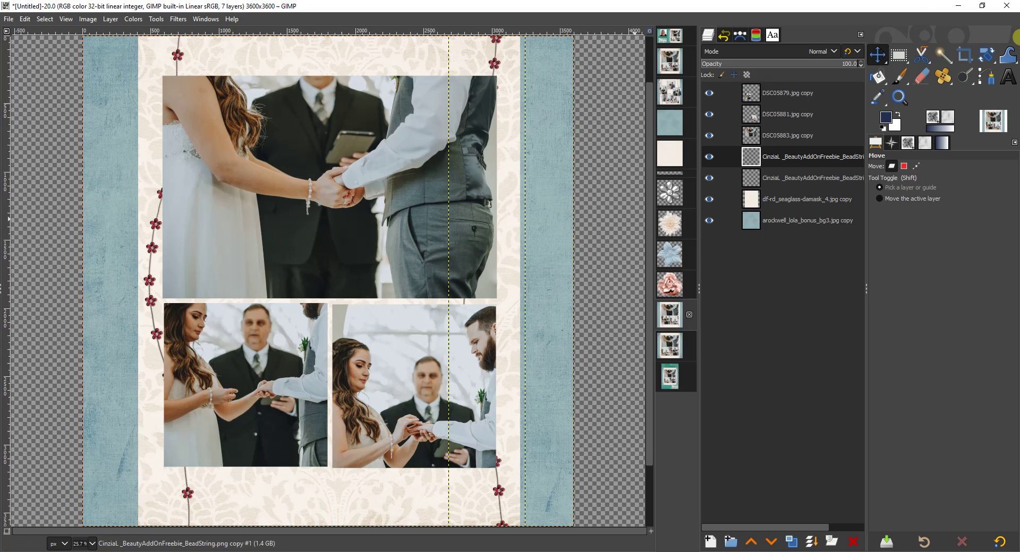
left_click(989, 56)
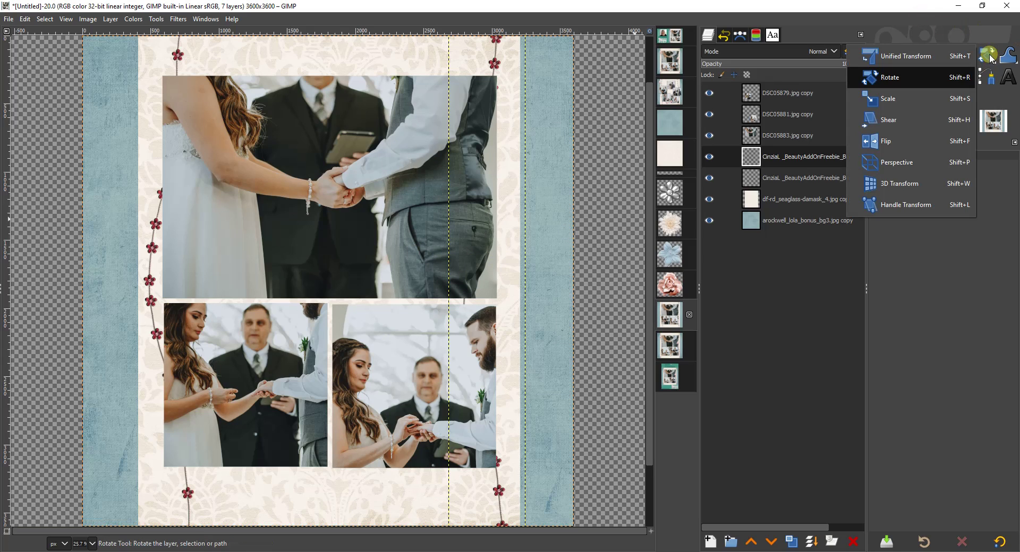
left_click(893, 140)
left_click(882, 198)
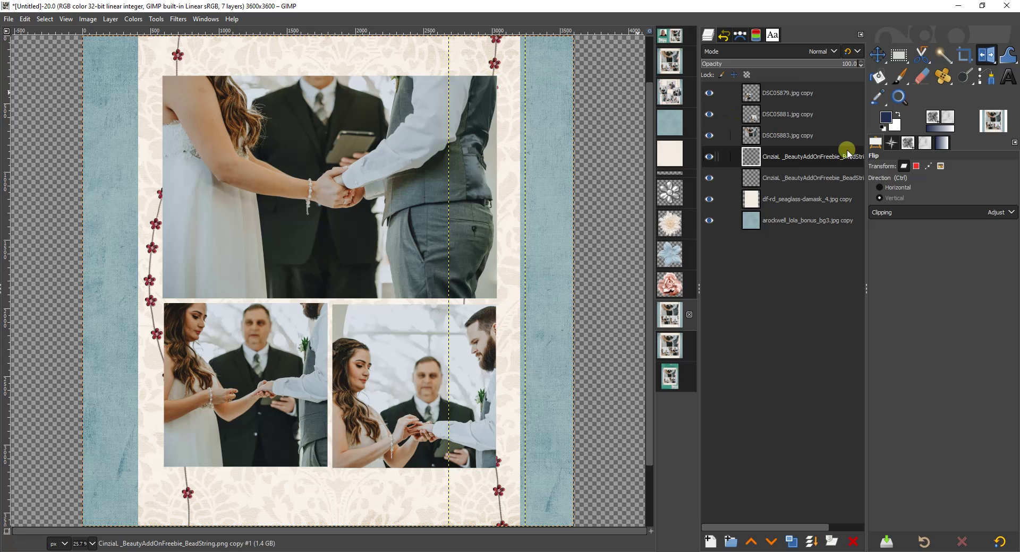
left_click(878, 189)
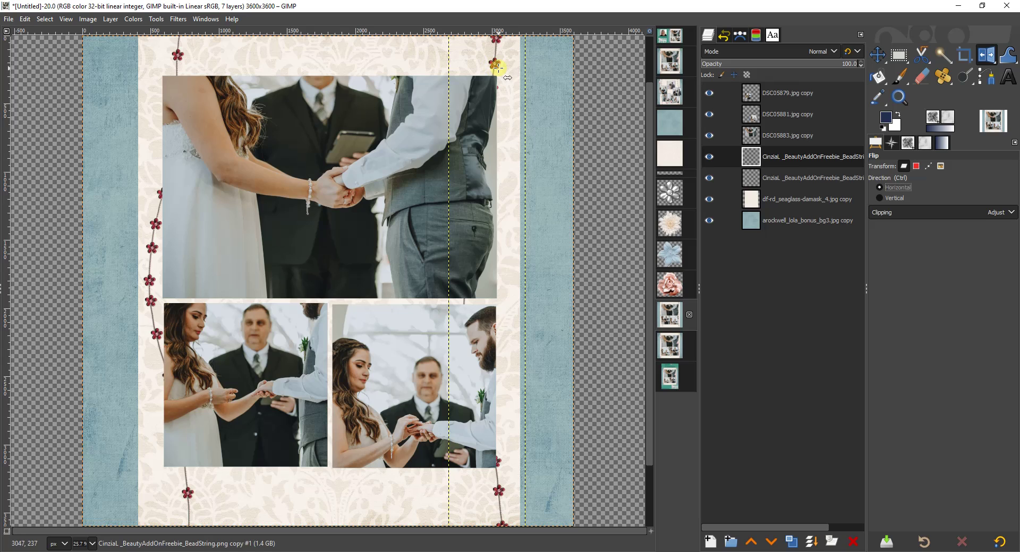
left_click(877, 198)
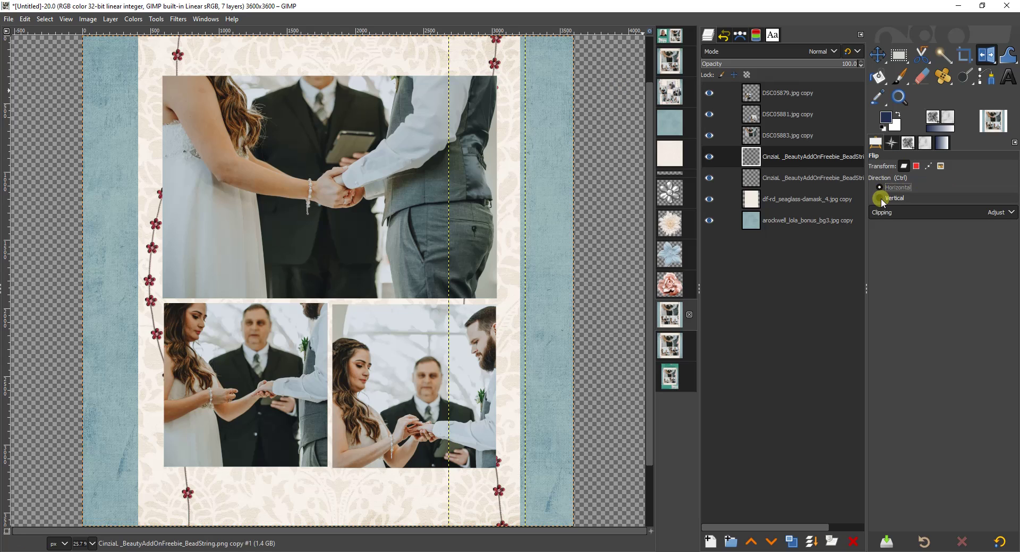
left_click(490, 62)
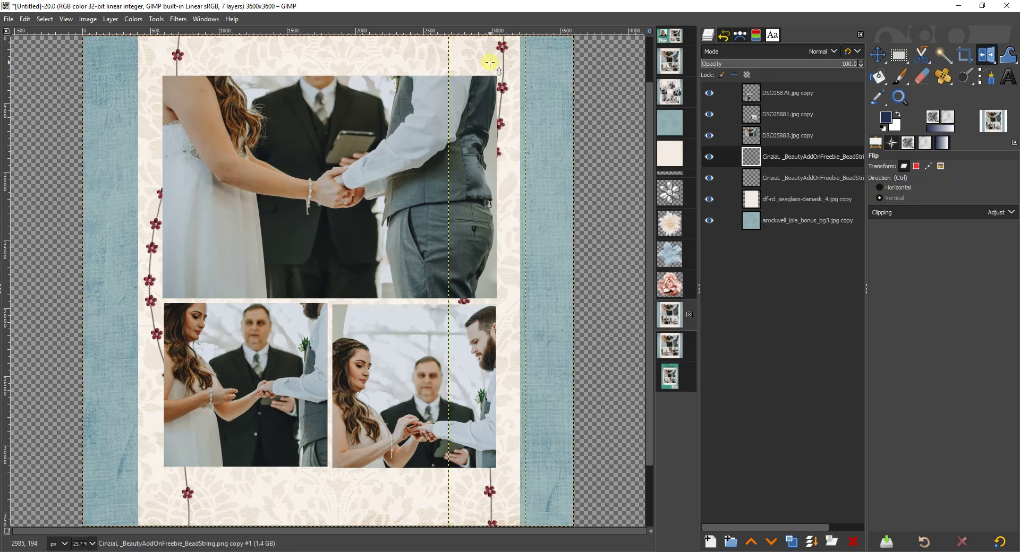
left_click(877, 55)
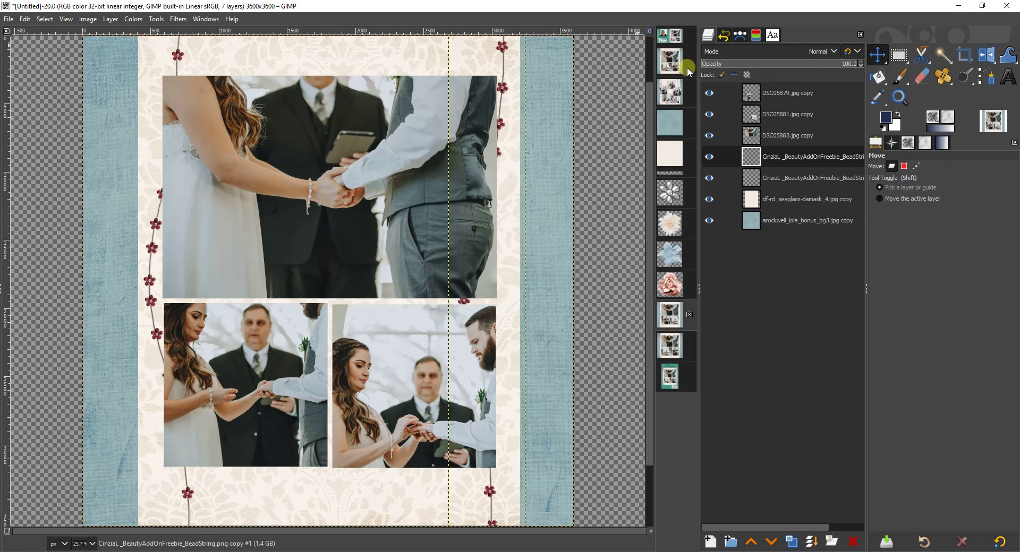
left_click_drag(503, 86, 501, 80)
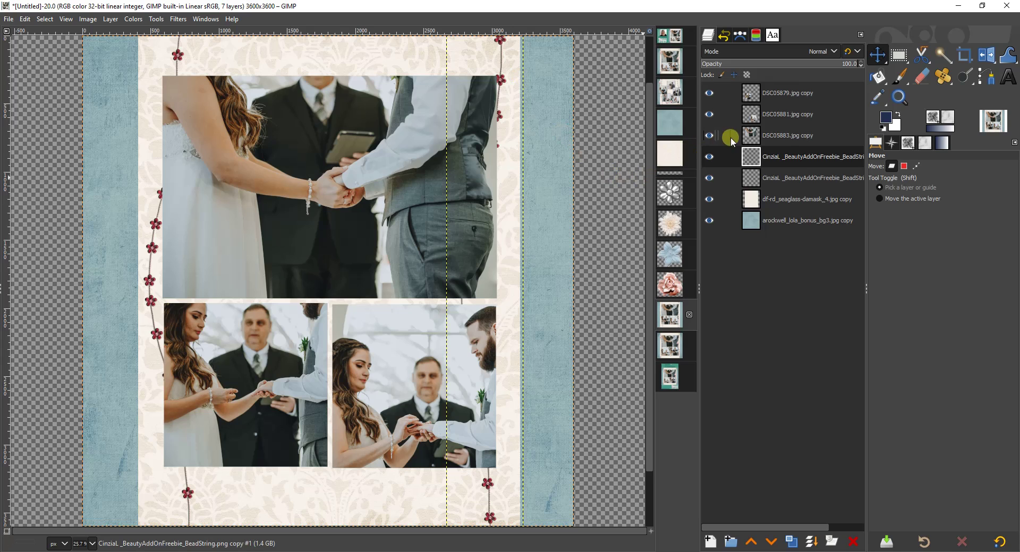
Raise both bead-string layers above the photos and adjust their left and right positions.
left_click_drag(788, 158, 774, 92)
left_click_drag(774, 177, 781, 110)
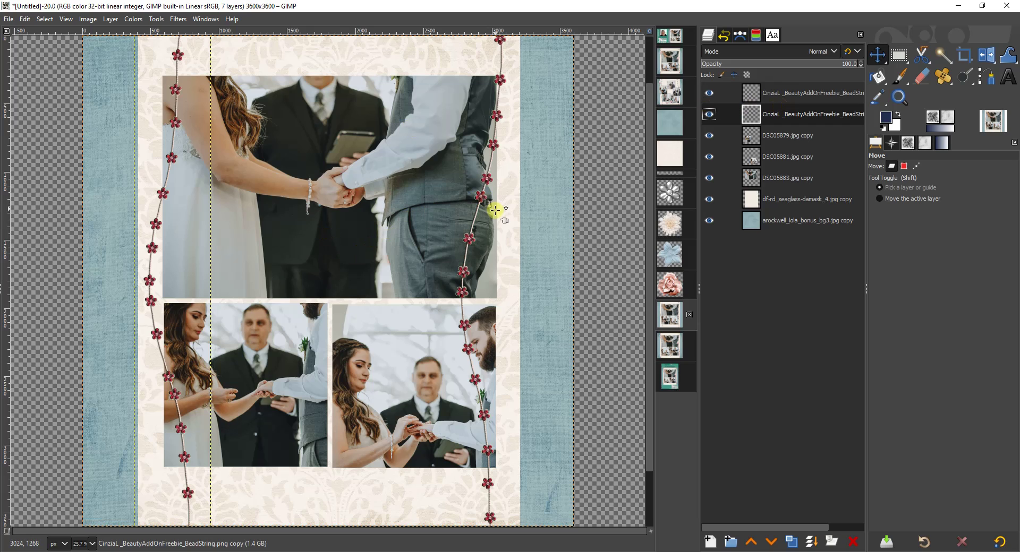
left_click_drag(500, 81, 505, 39)
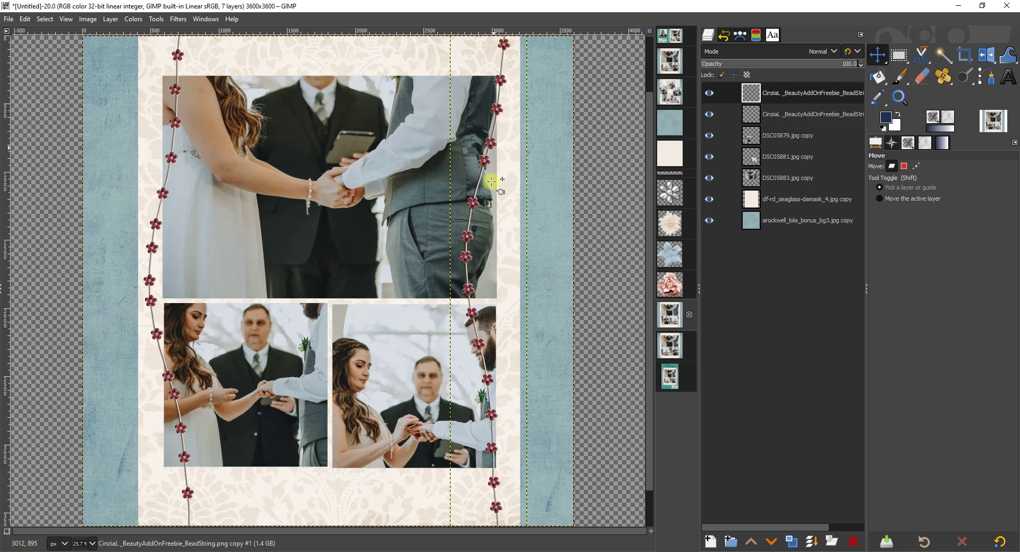
left_click_drag(470, 314, 479, 293)
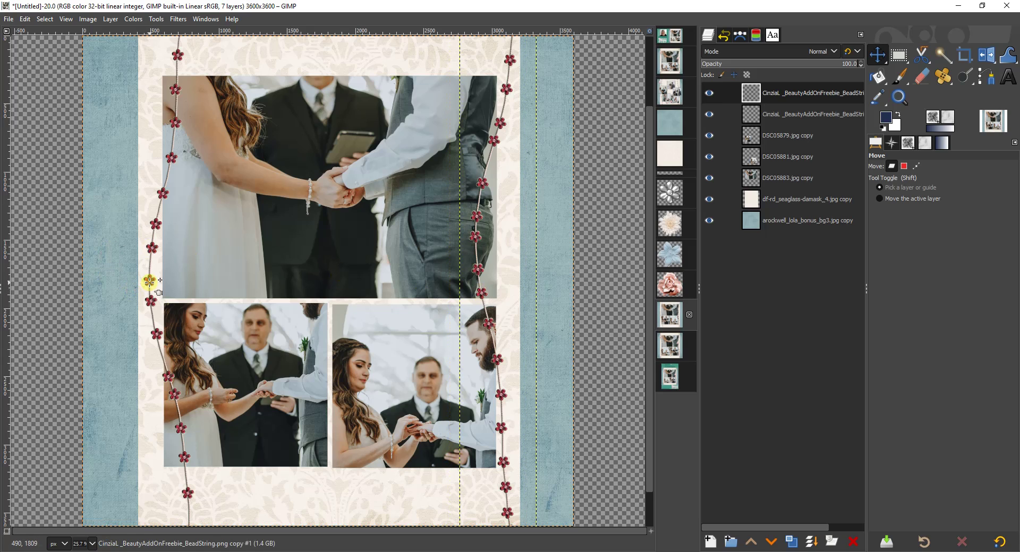
left_click_drag(149, 281, 147, 330)
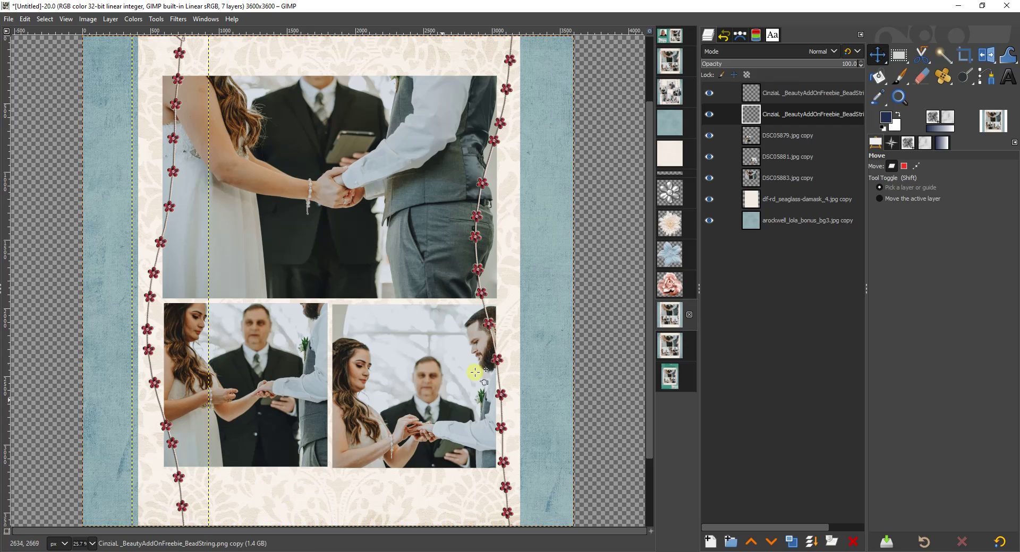
left_click_drag(647, 272, 650, 357)
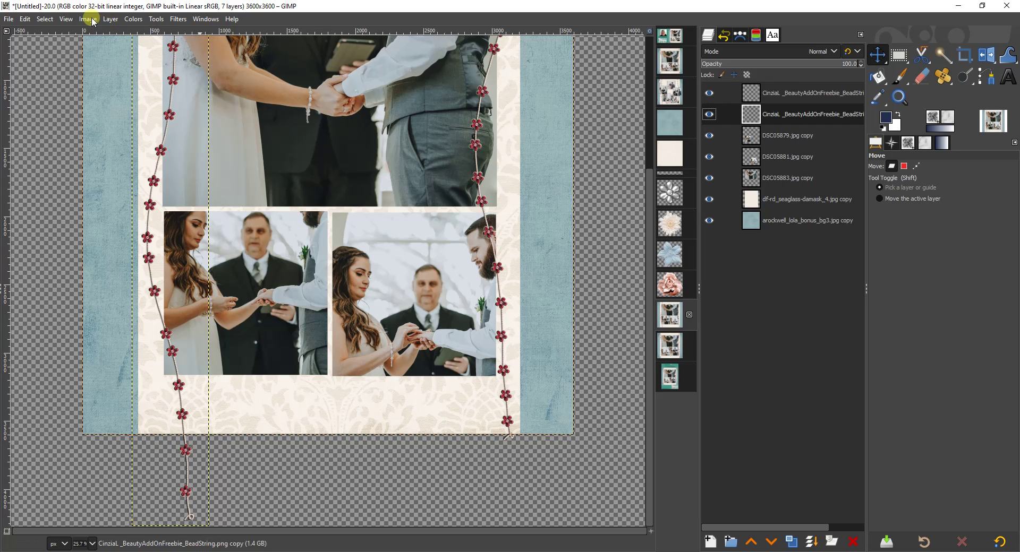
Apply Layer to Image Size to both the left and right bead-string layers.
left_click(110, 19)
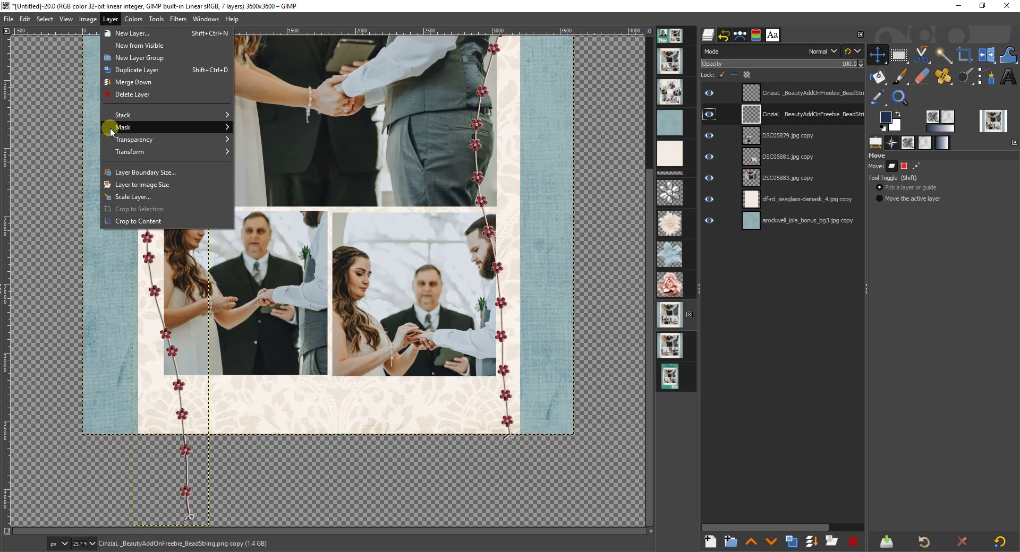
left_click(126, 185)
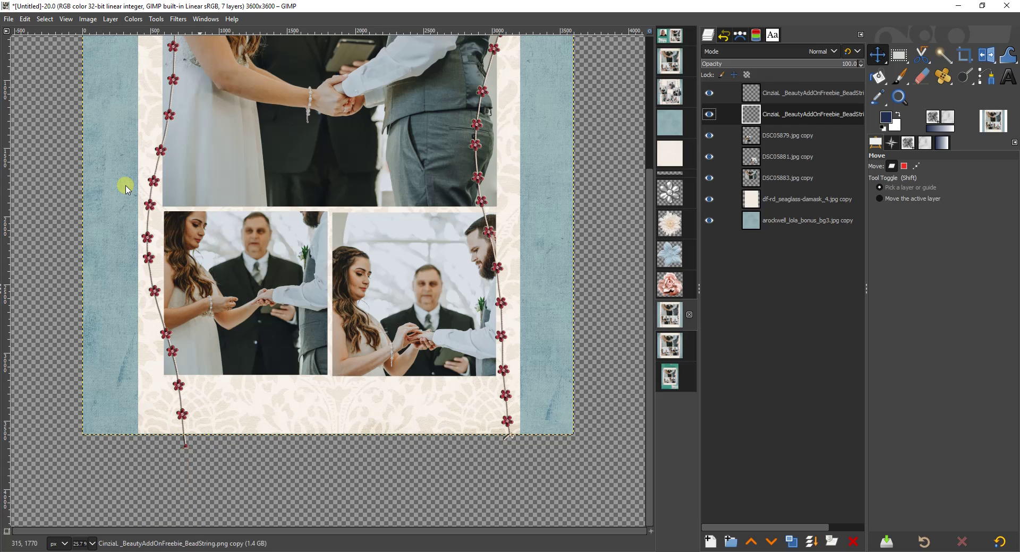
left_click(803, 95)
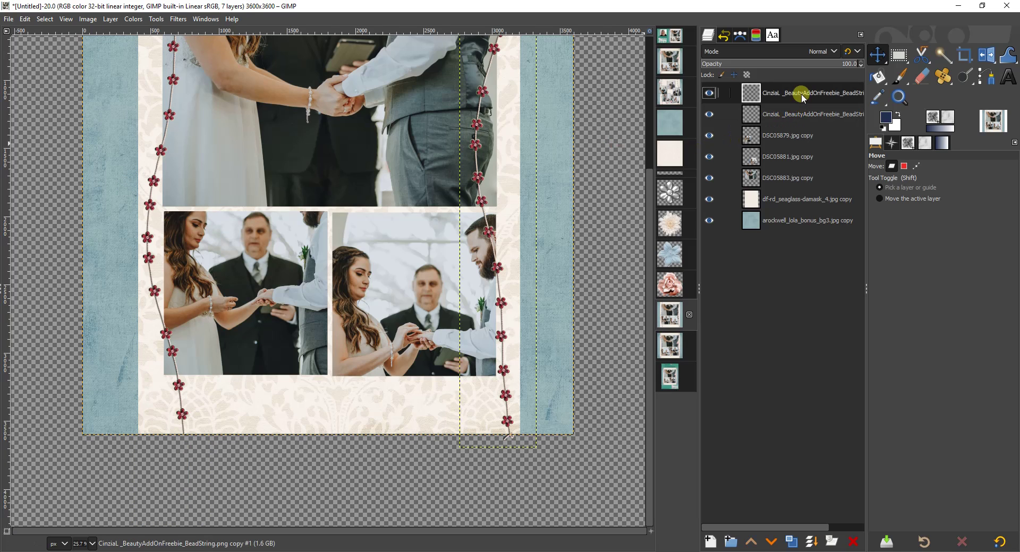
left_click(116, 20)
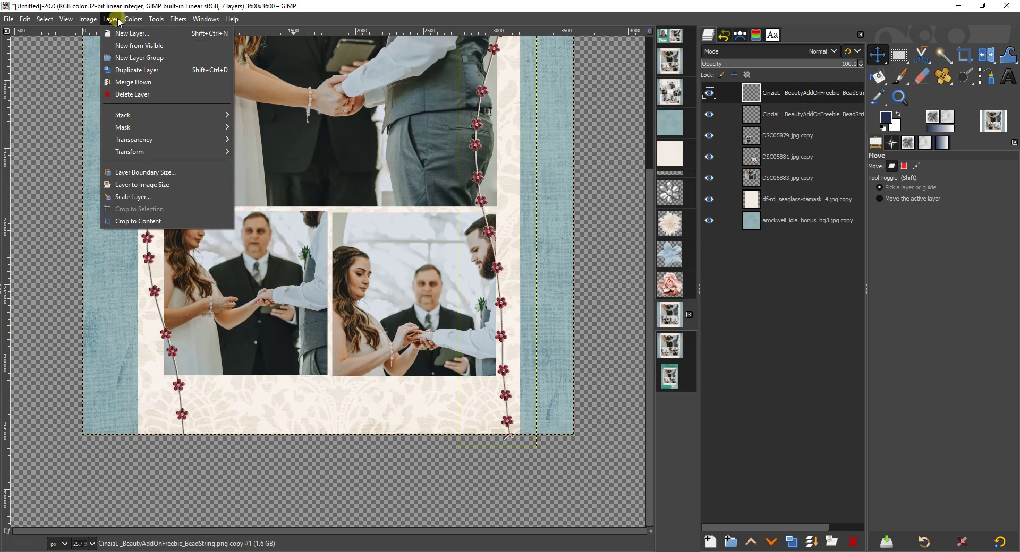
left_click(130, 185)
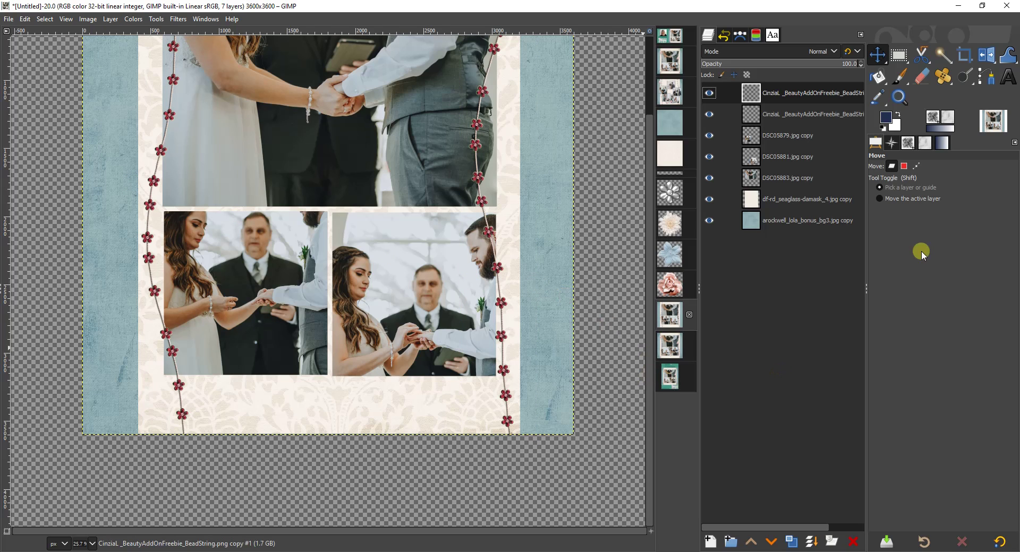
Dock the Navigation preview beside the layers and fit the whole image in the window.
mouse_move(963, 545)
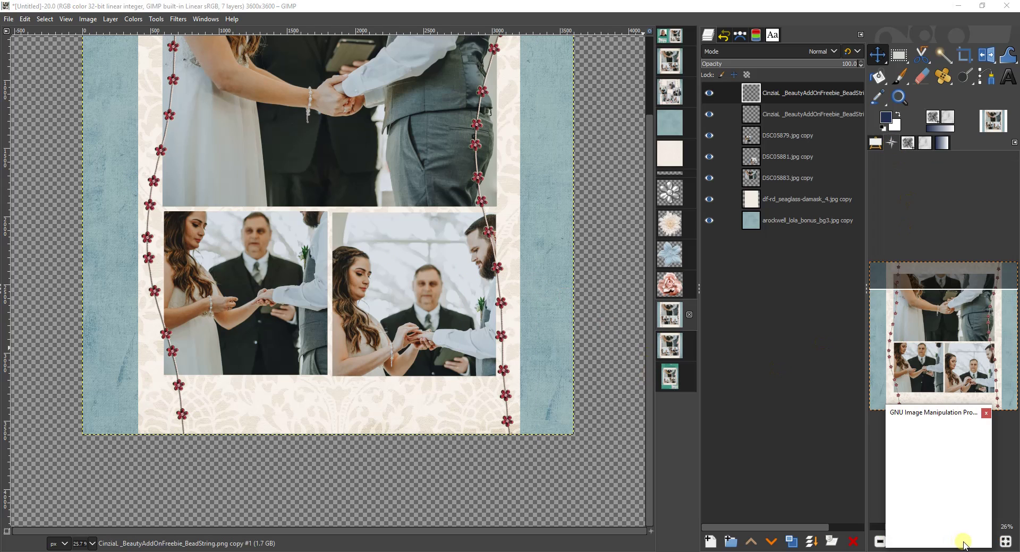
left_click(931, 415)
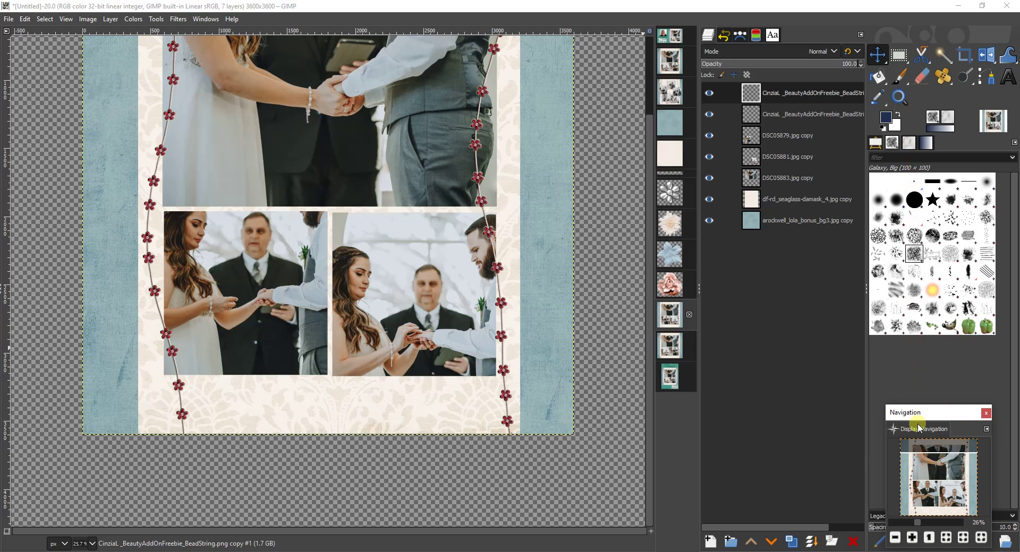
left_click_drag(917, 433, 940, 146)
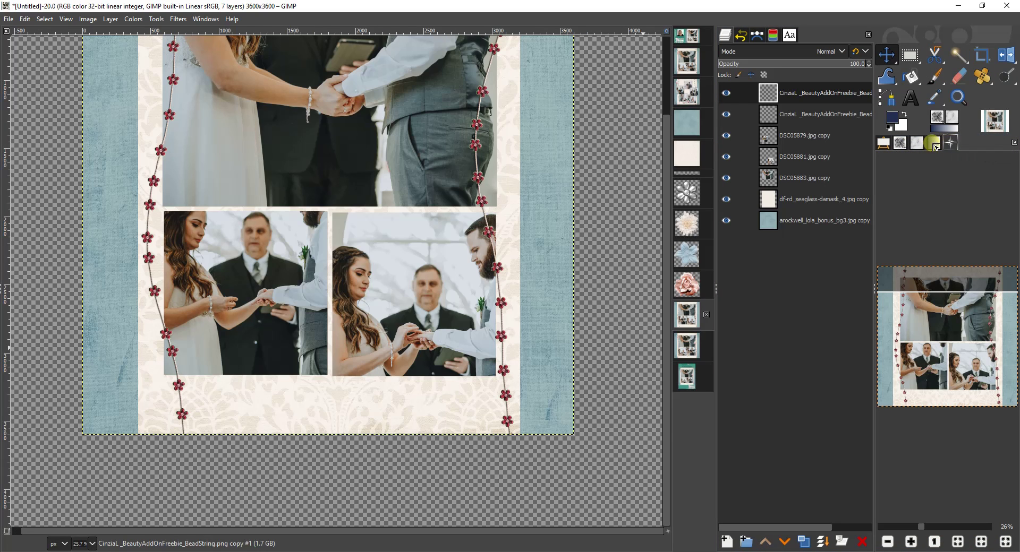
left_click(900, 143)
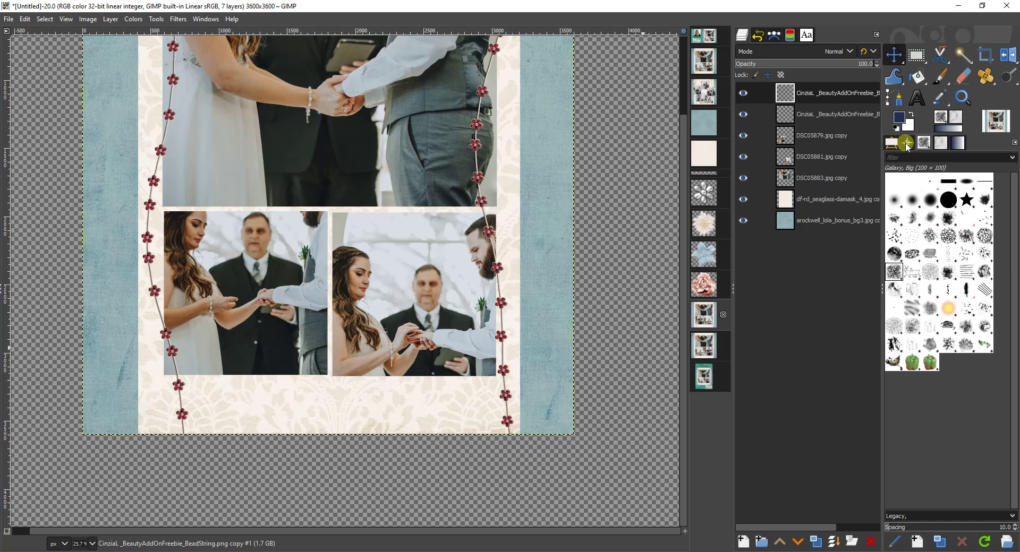
left_click(909, 146)
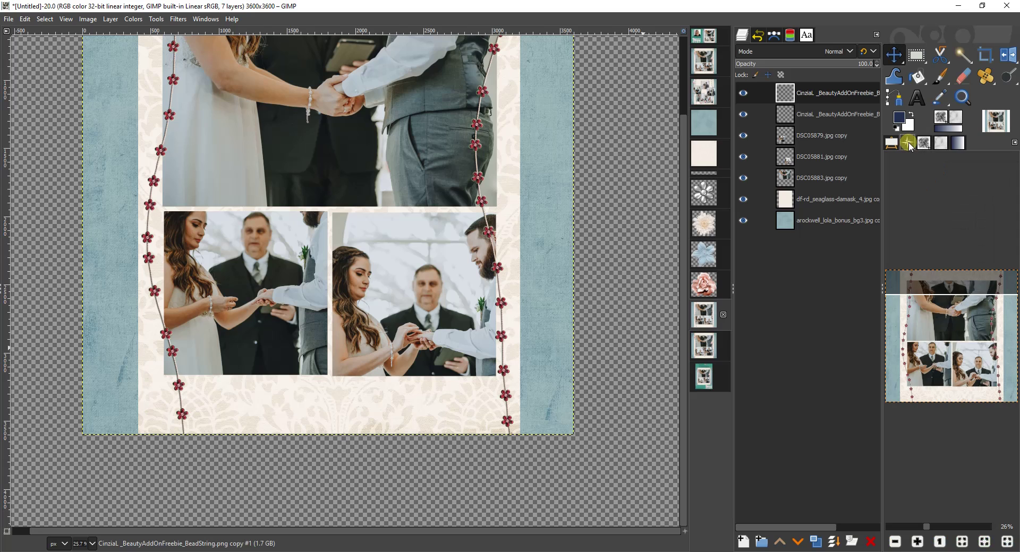
left_click(962, 541)
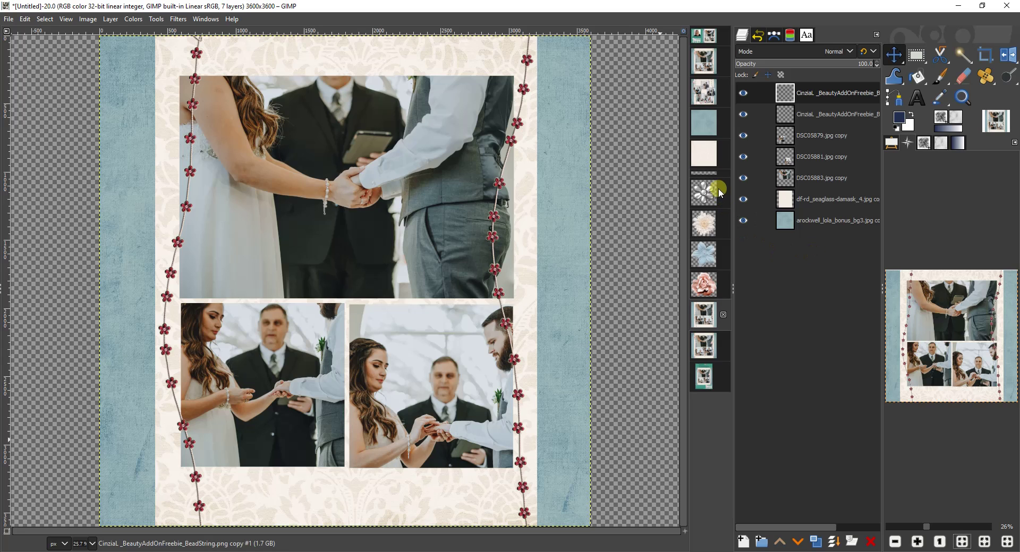
Drag the pink rose, white flower, blue flower and metal flower layers into the wedding layout.
left_click(703, 284)
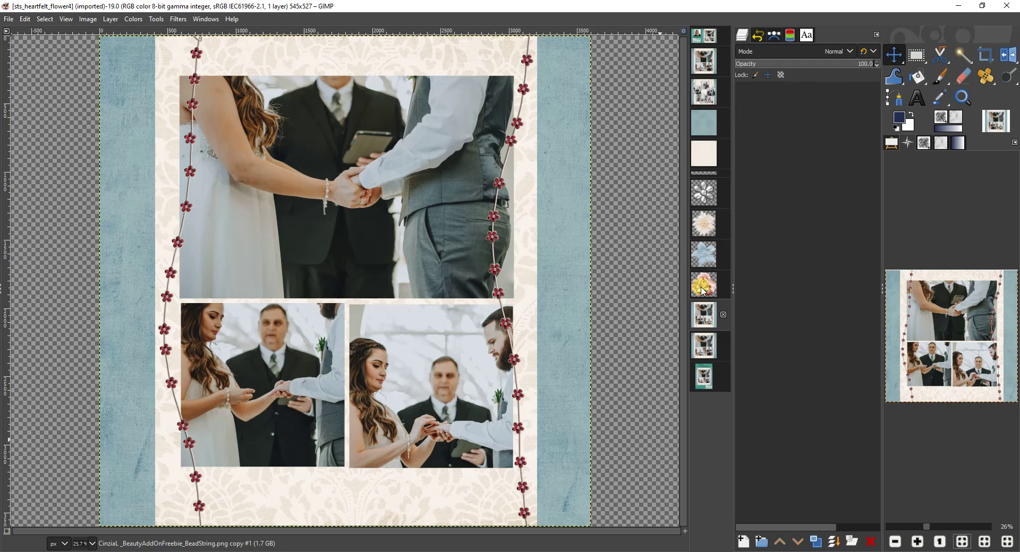
left_click_drag(854, 96, 428, 253)
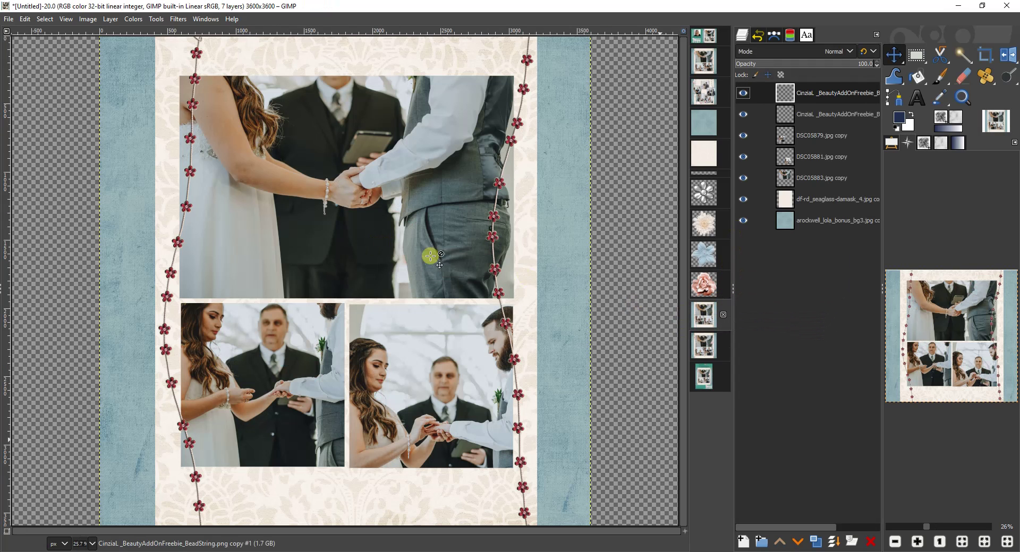
left_click(704, 224)
left_click_drag(819, 94, 460, 305)
left_click(704, 255)
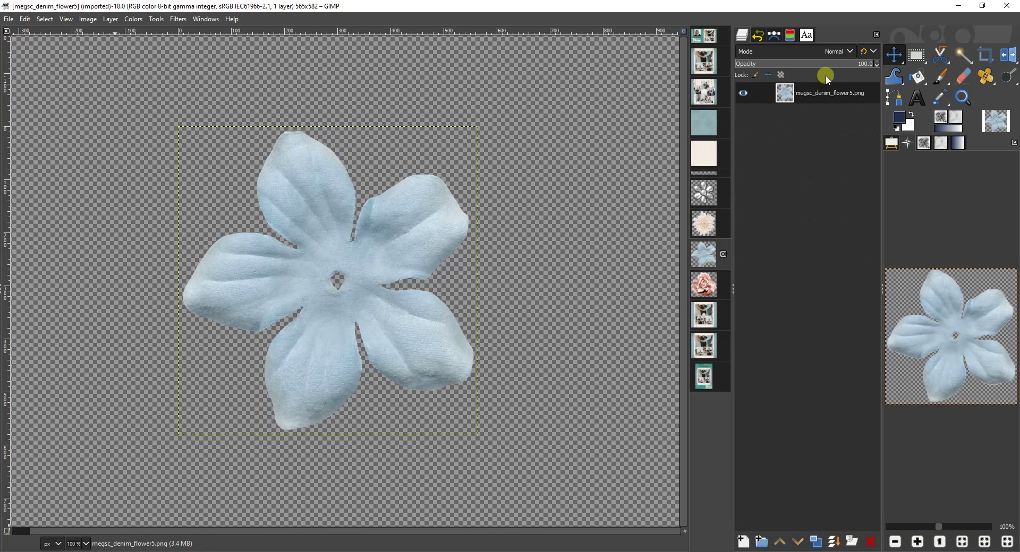
left_click_drag(827, 94, 405, 322)
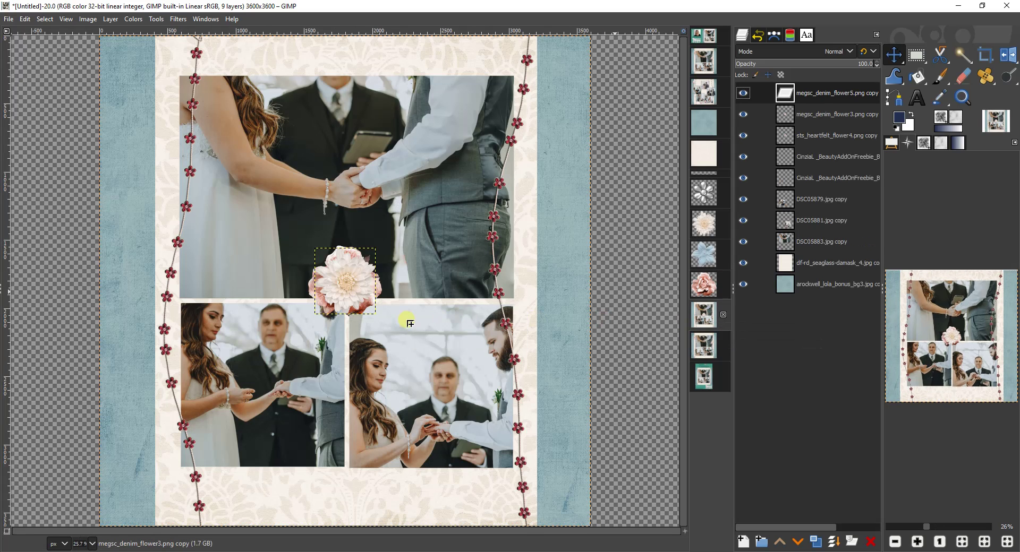
left_click(704, 193)
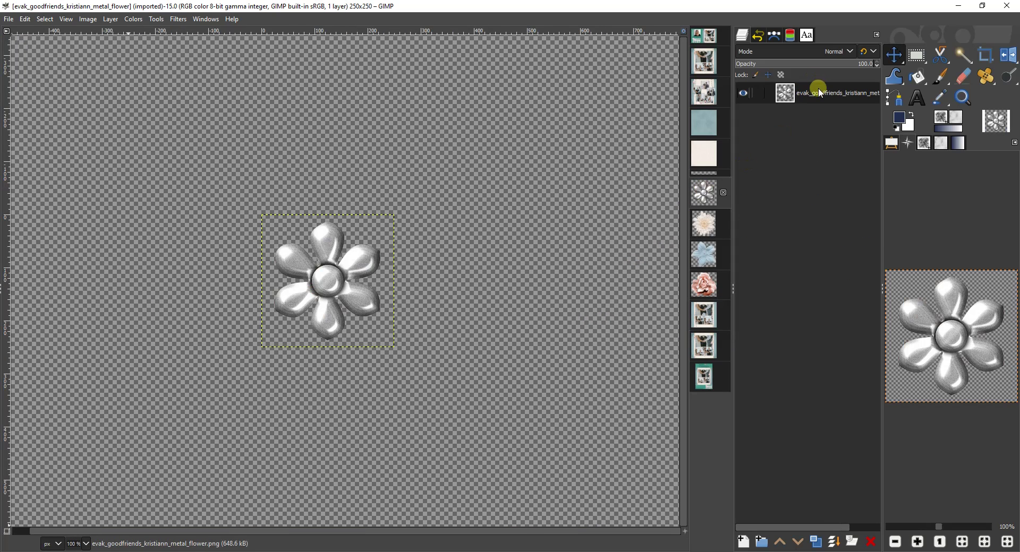
left_click_drag(819, 92, 405, 324)
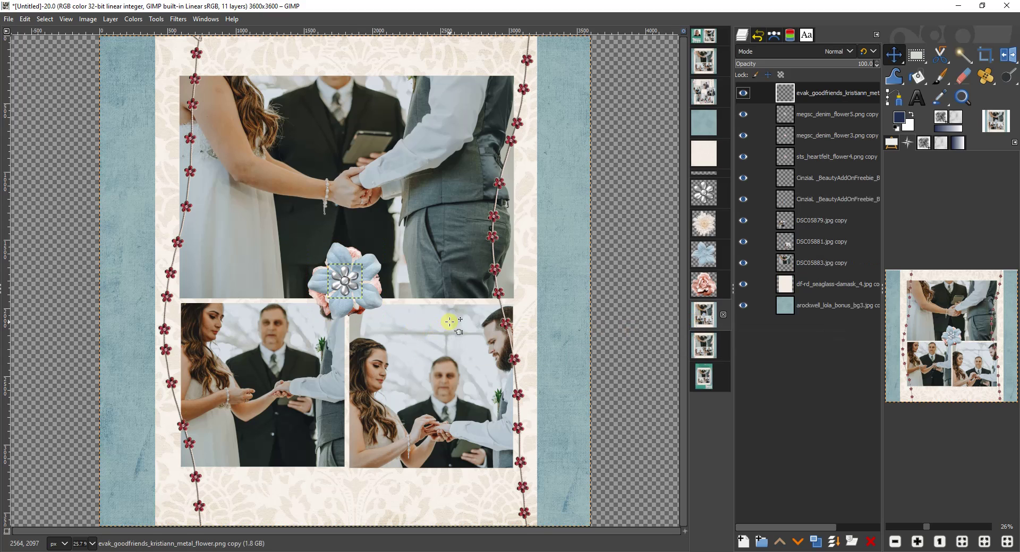
Place the pink rose on the upper-left vine and make two copies, moving one to the right vine.
left_click(893, 56)
left_click_drag(321, 262, 321, 263)
left_click_drag(353, 252, 197, 147)
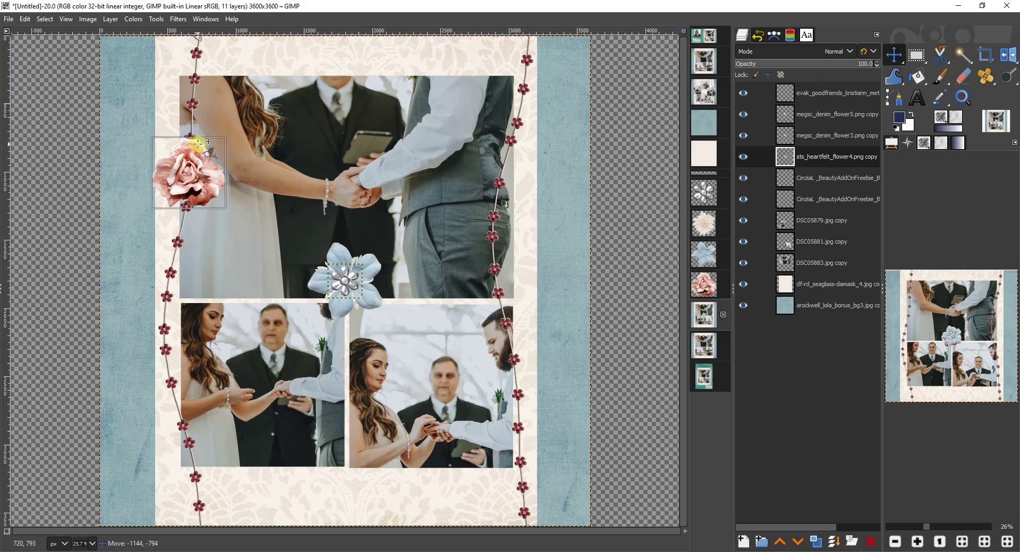
left_click(815, 542)
left_click_drag(180, 173, 311, 479)
left_click(818, 541)
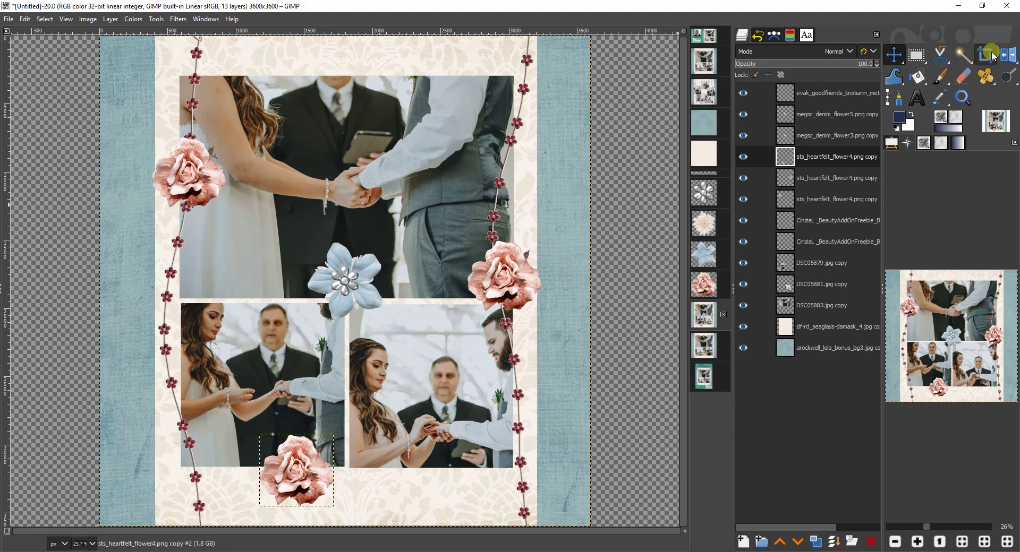
Scale down the bottom-centre rose and shrink the right-vine rose to 253×245.
right_click(1008, 54)
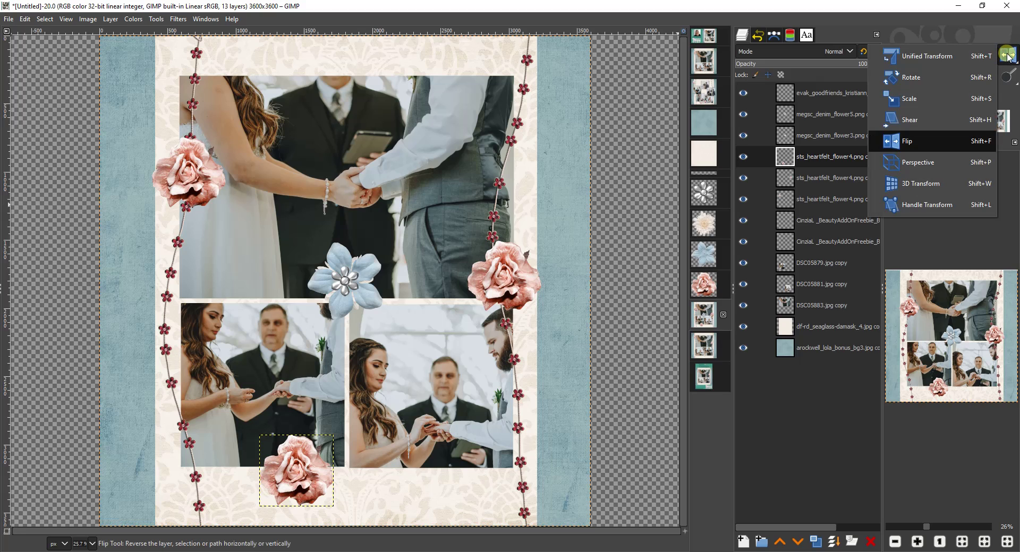
left_click(912, 101)
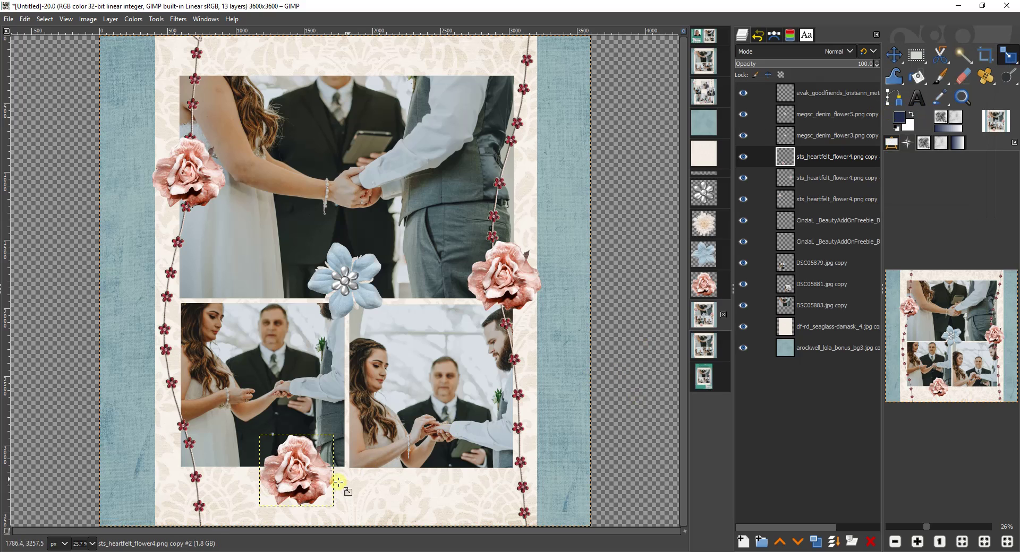
left_click(300, 481)
left_click_drag(328, 441, 291, 465)
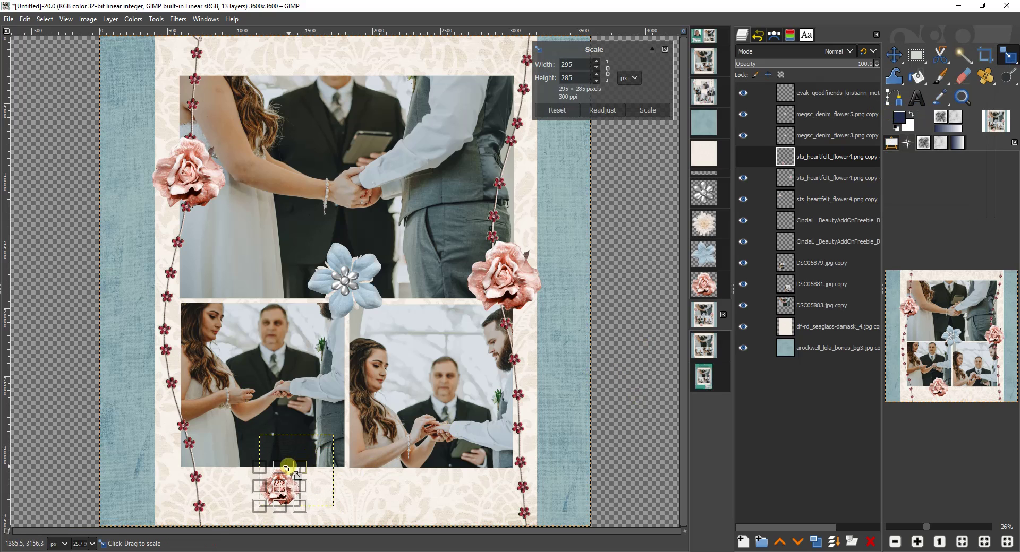
left_click(649, 109)
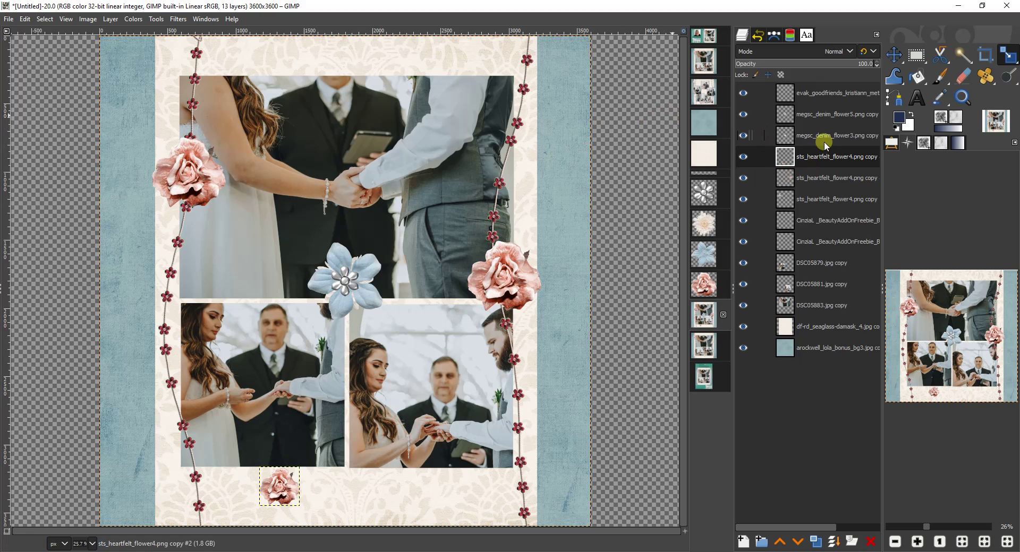
left_click(818, 178)
left_click(494, 291)
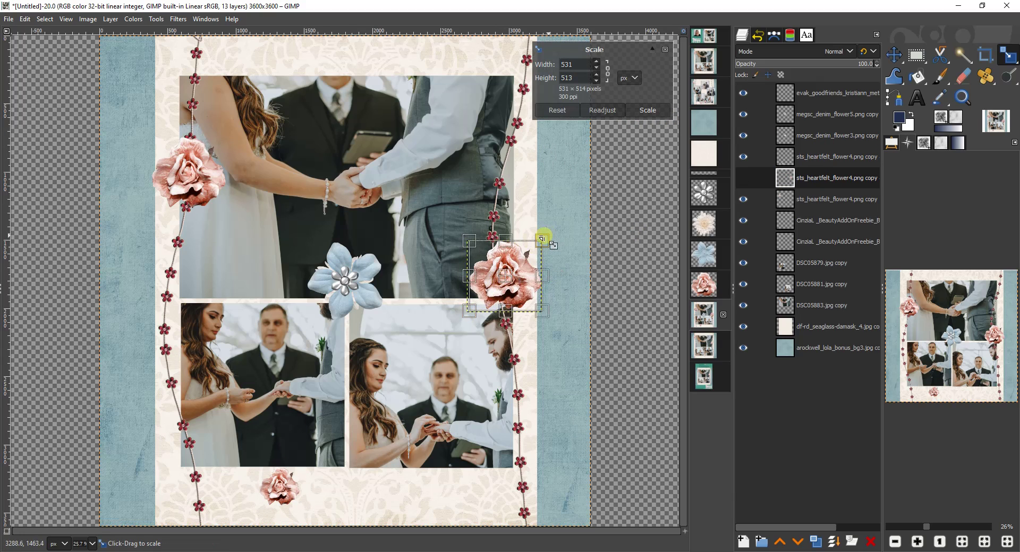
left_click_drag(530, 245, 504, 277)
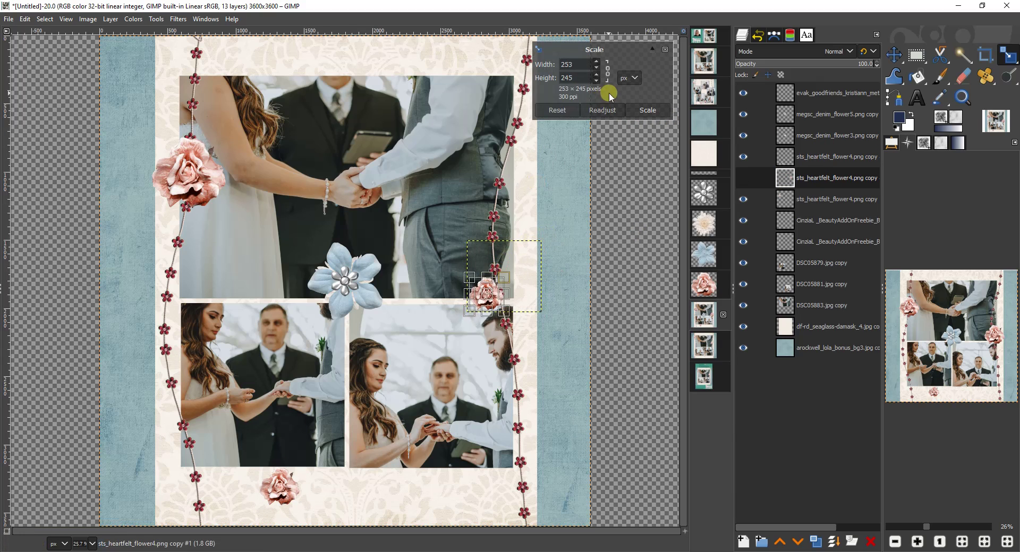
left_click(648, 110)
Shrink the upper-left rose to 303×293.
left_click(843, 200)
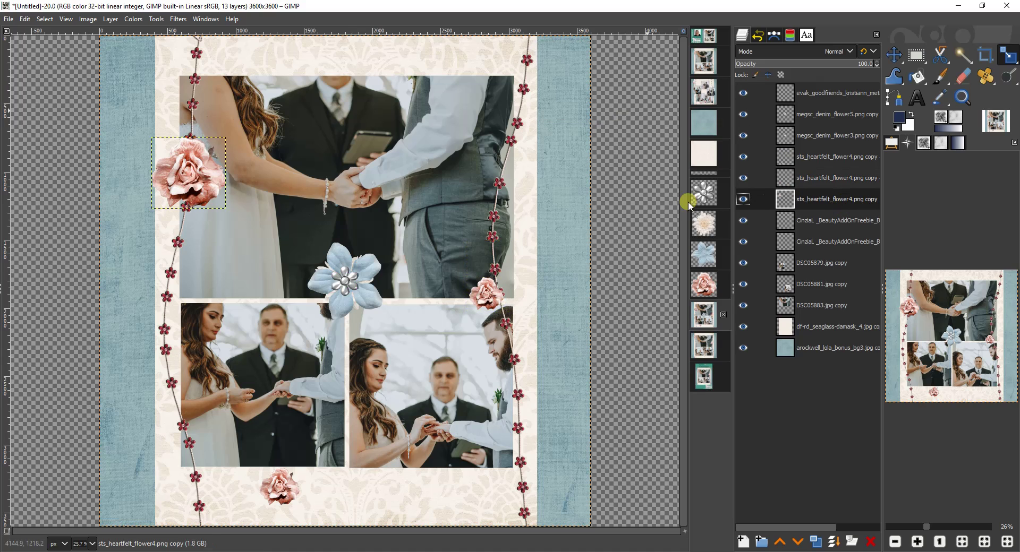
left_click(179, 186)
left_click_drag(226, 138, 193, 169)
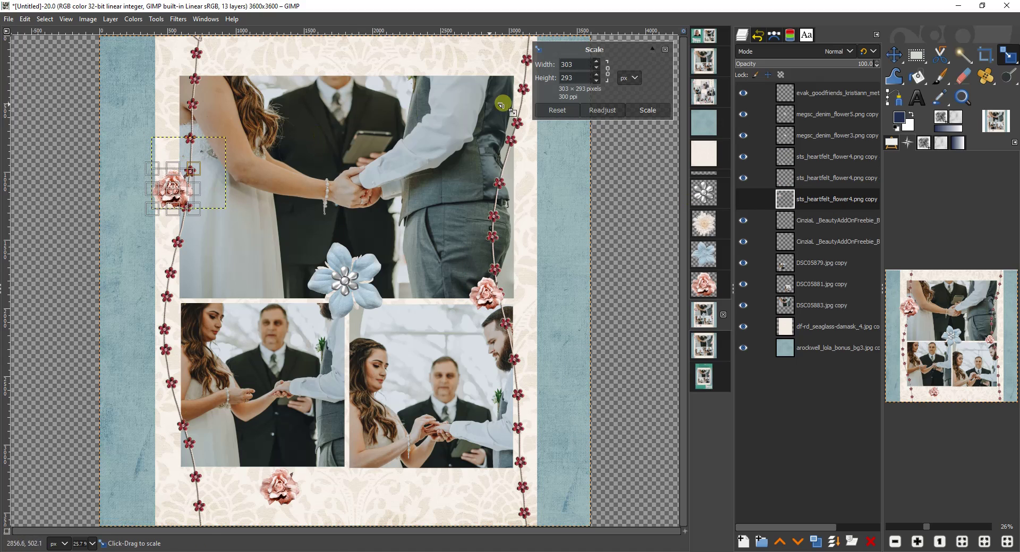
left_click(642, 111)
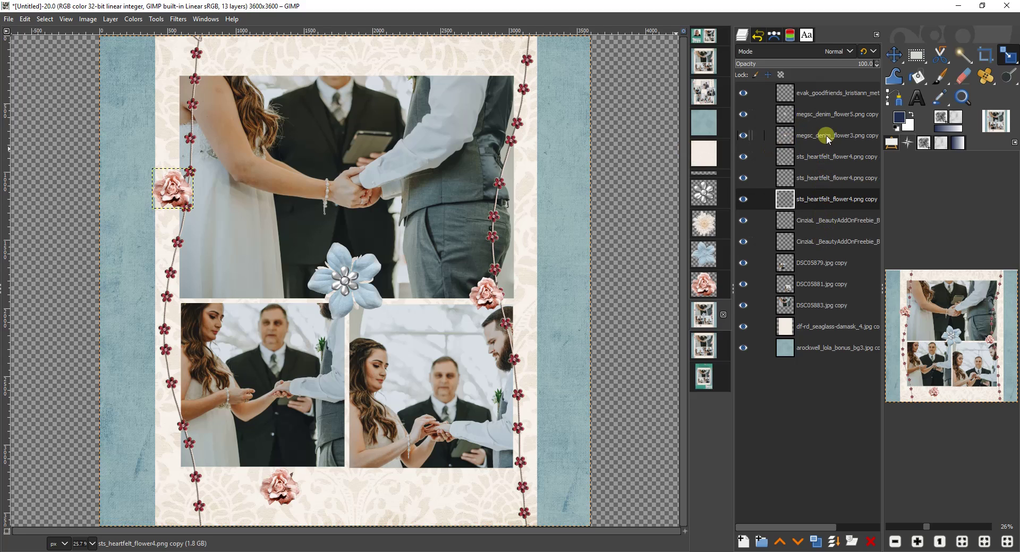
left_click(833, 94)
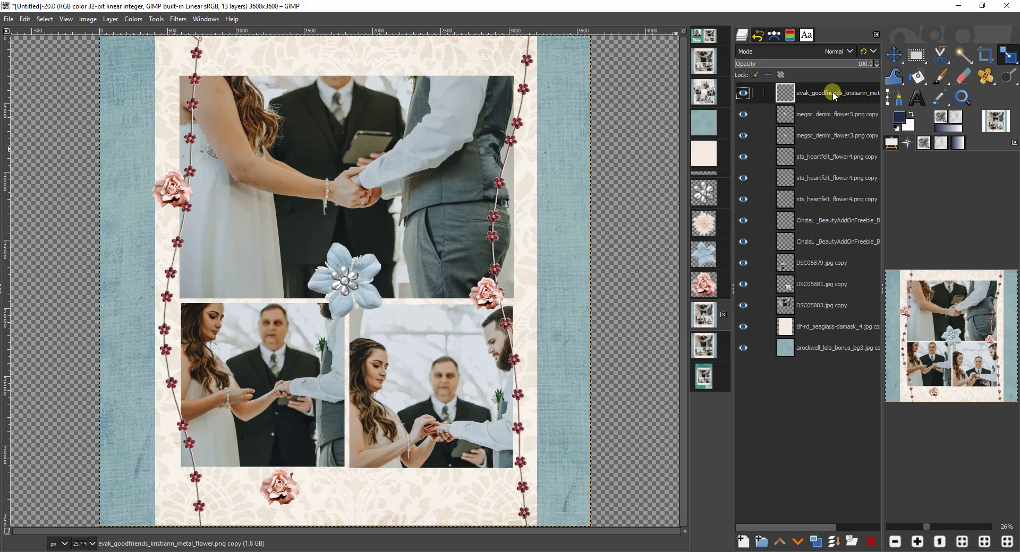
Move the blue flower layer onto the upper-left rose beside the bride's arm.
left_click(817, 117)
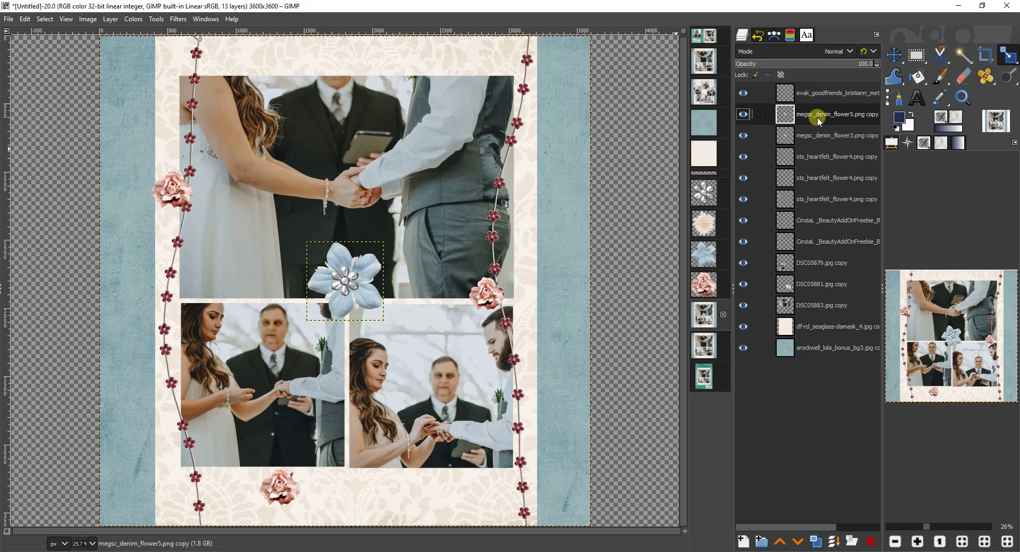
left_click(895, 54)
left_click_drag(348, 255, 193, 141)
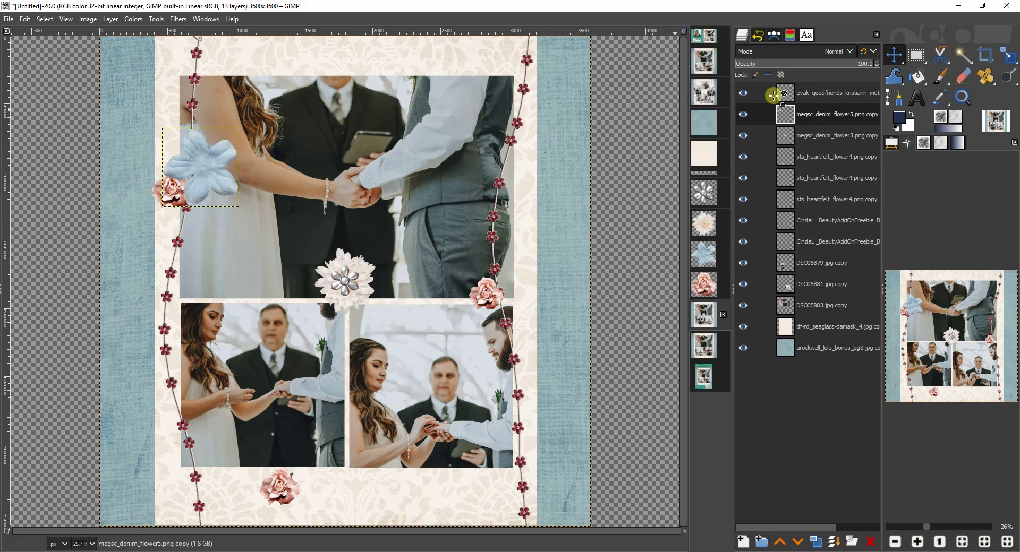
Scale the blue flower down to 251×259 px.
left_click(1008, 54)
left_click(192, 175)
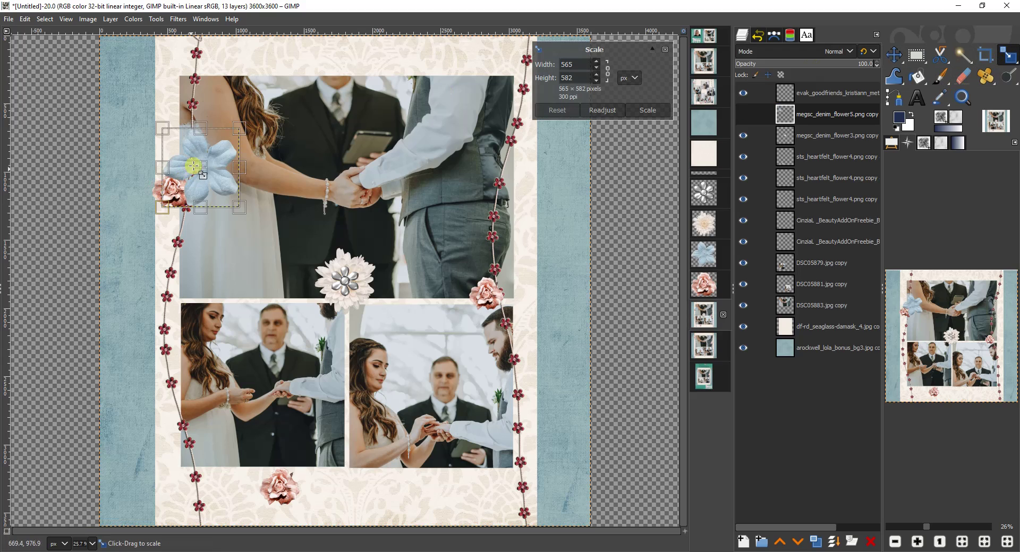
left_click_drag(238, 129, 190, 172)
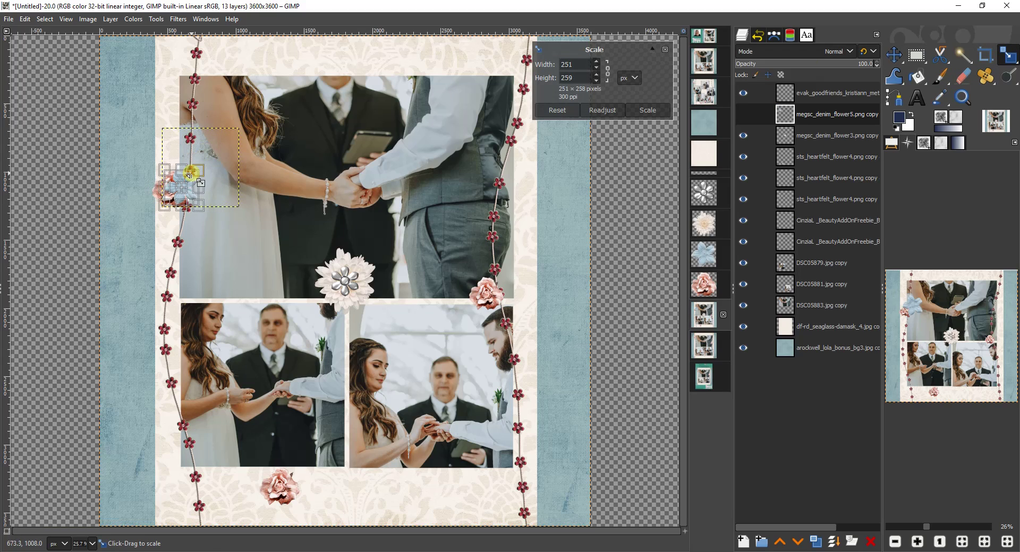
left_click(648, 109)
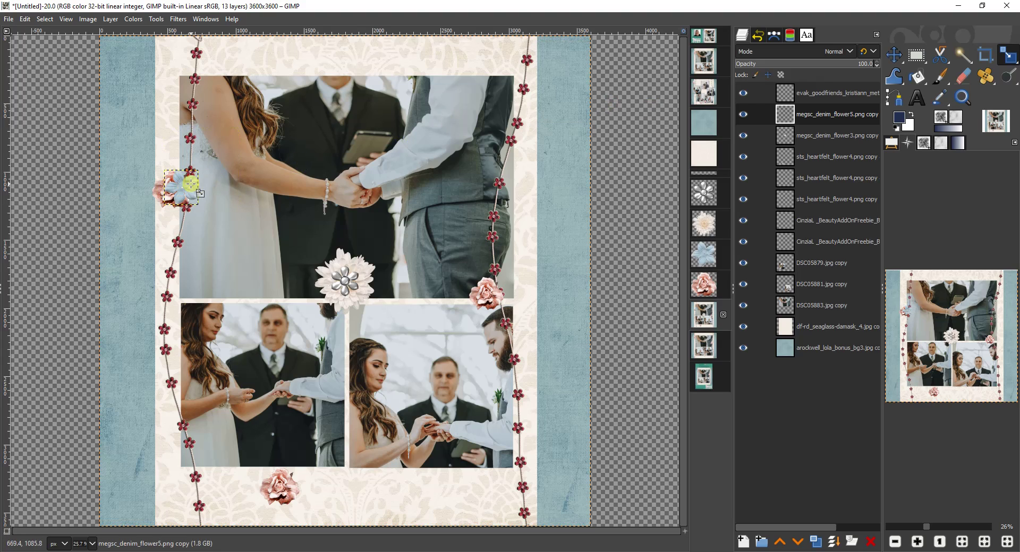
Duplicate the blue flower, then place the metal flower on the upper-left cluster at 118×118.
left_click(816, 544)
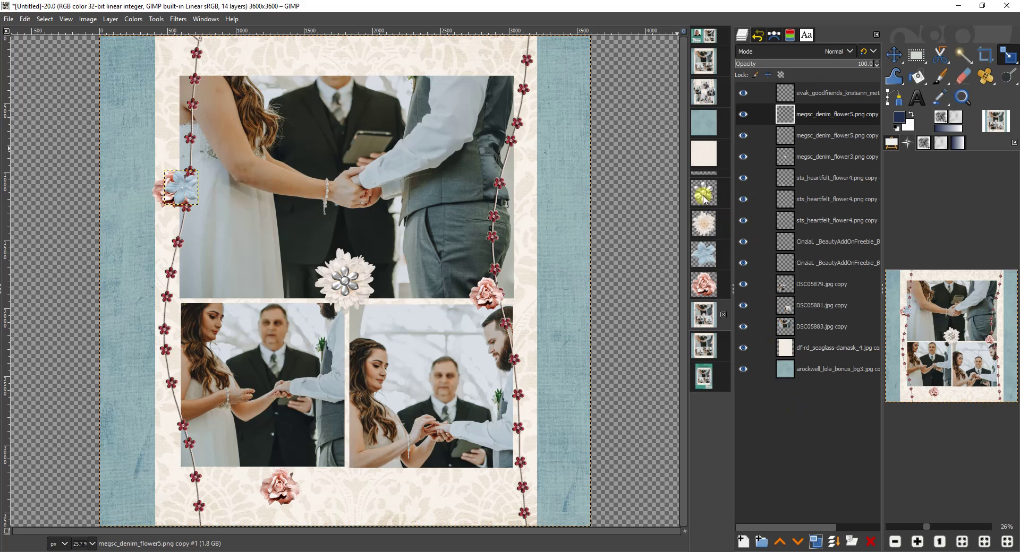
left_click_drag(705, 199, 183, 187)
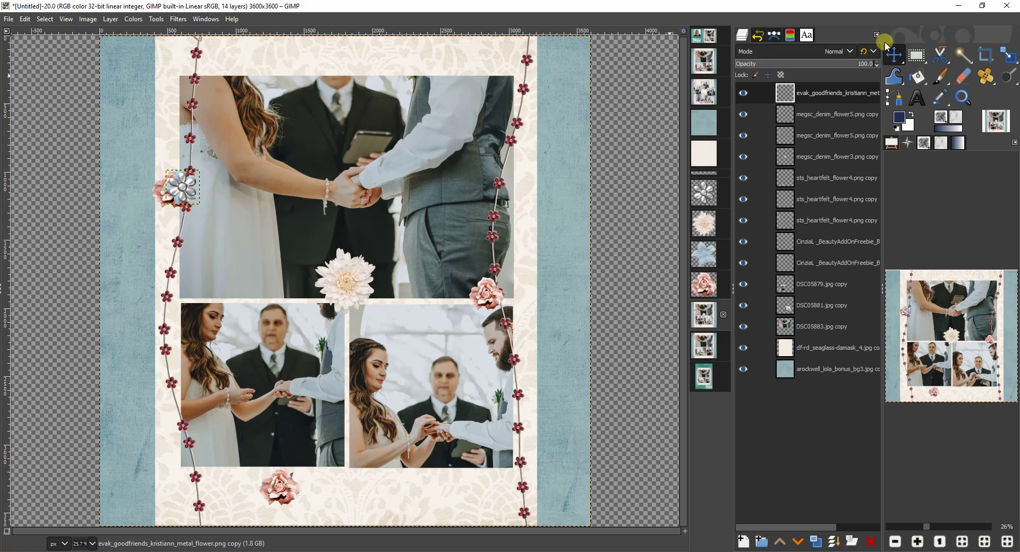
left_click(1009, 55)
left_click_drag(203, 196, 182, 197)
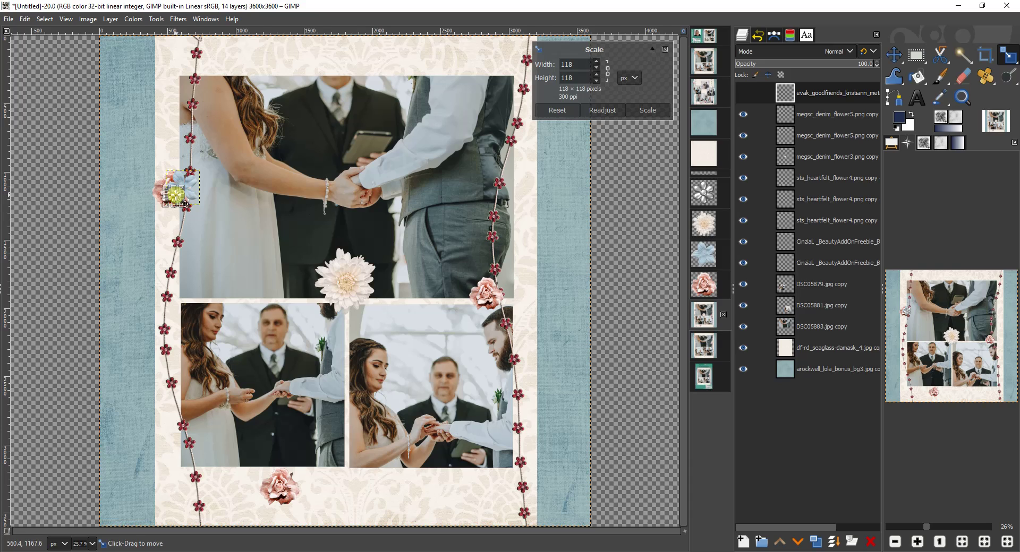
left_click_drag(182, 205, 192, 198)
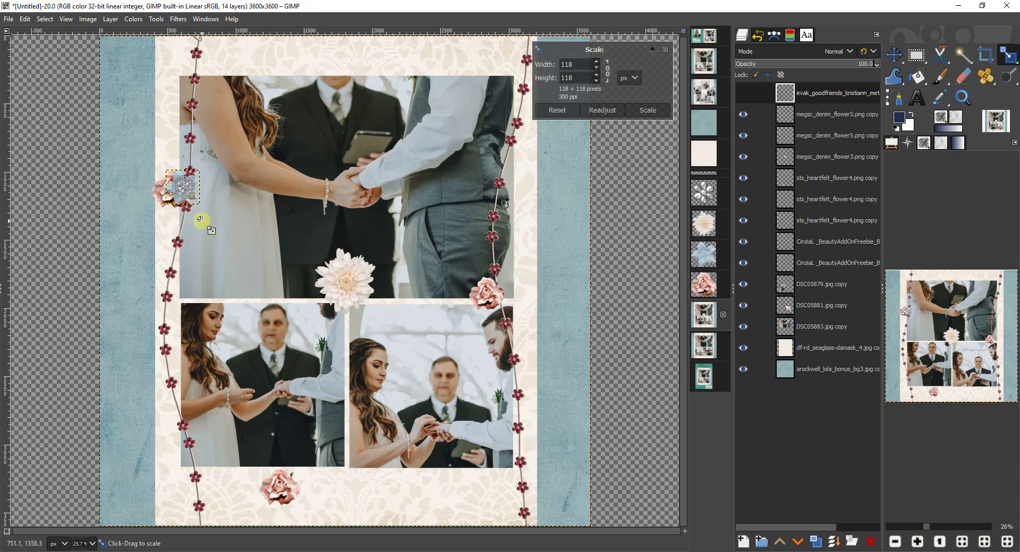
left_click(648, 110)
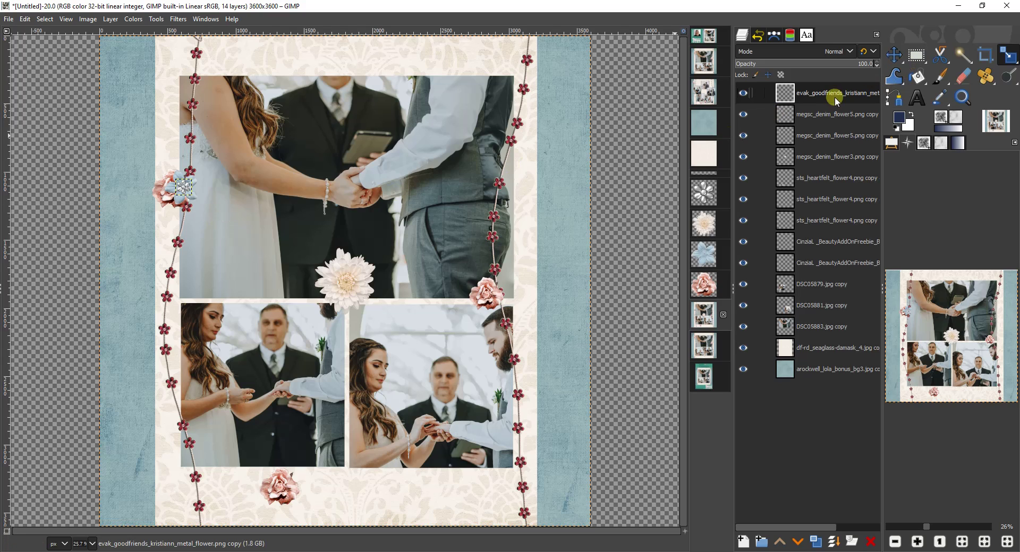
Copy the small metal flower below the photos and tuck the blue flower beside the bottom rose.
left_click(814, 542)
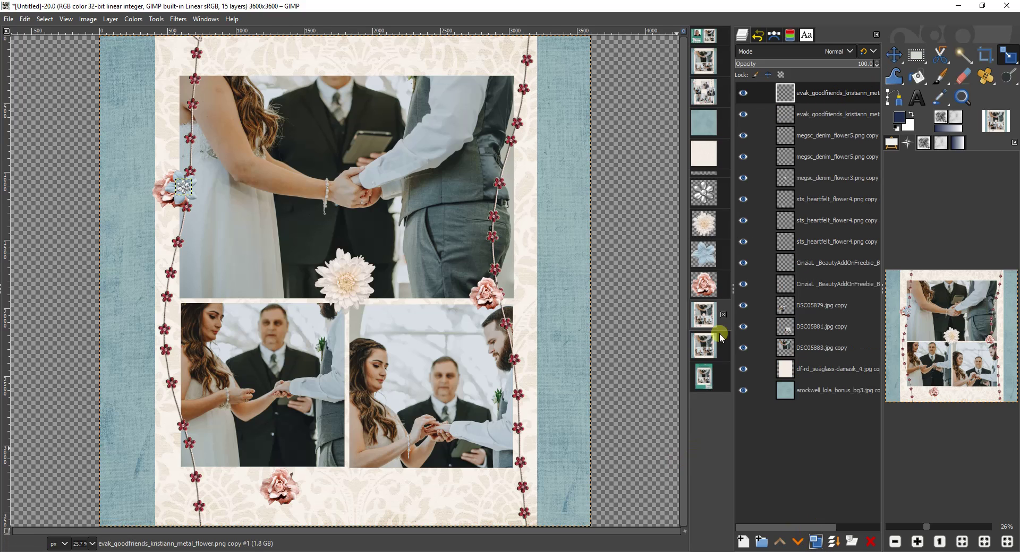
left_click(174, 176)
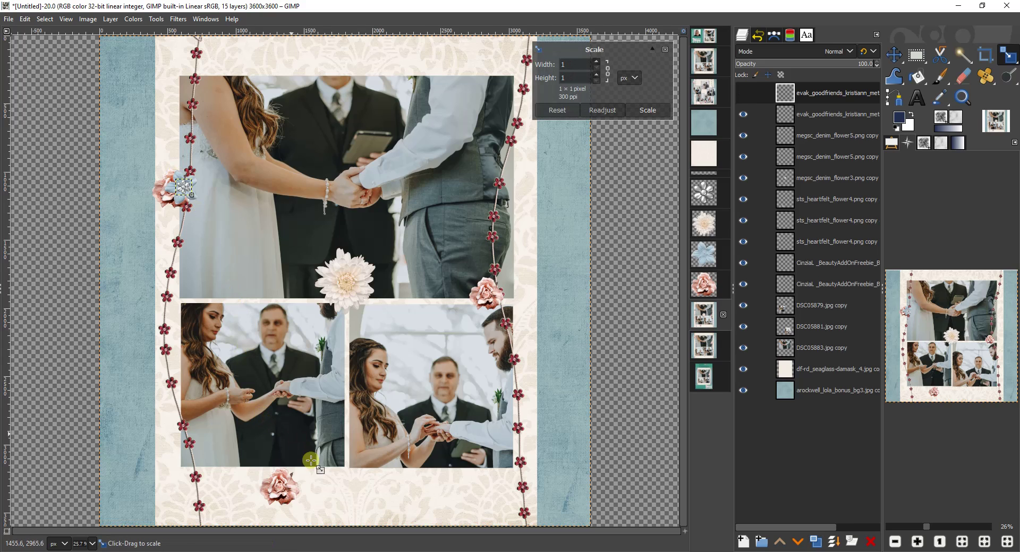
left_click(553, 110)
key("m")
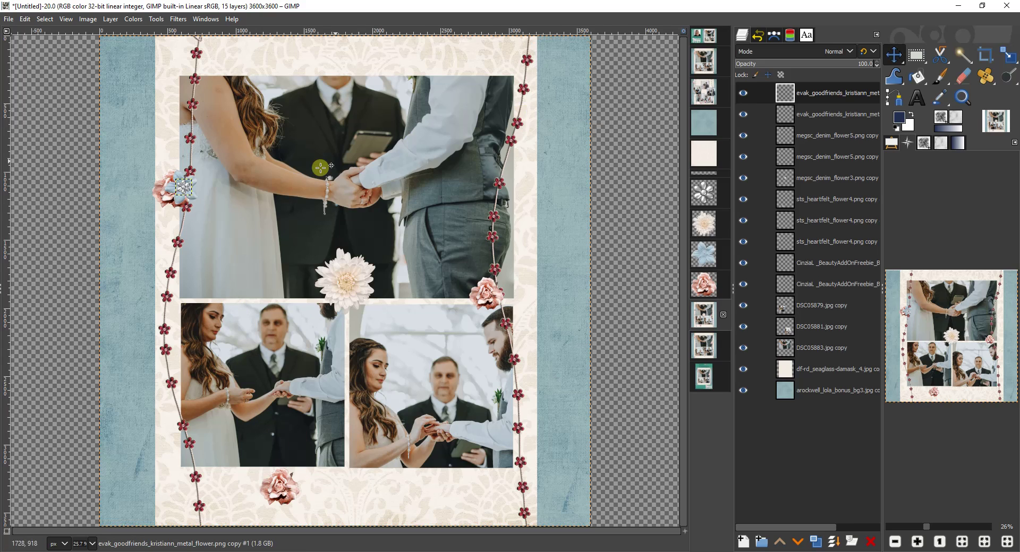
left_click_drag(185, 188, 332, 477)
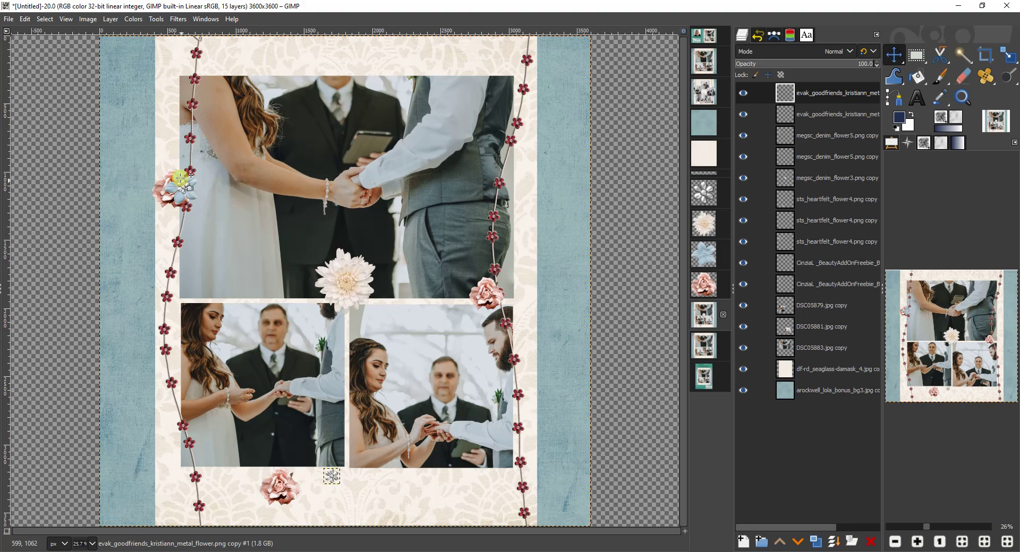
left_click_drag(180, 178, 309, 484)
mouse_move(179, 178)
left_mouse_down()
mouse_move(190, 165)
mouse_move(183, 183)
mouse_move(193, 173)
left_mouse_up()
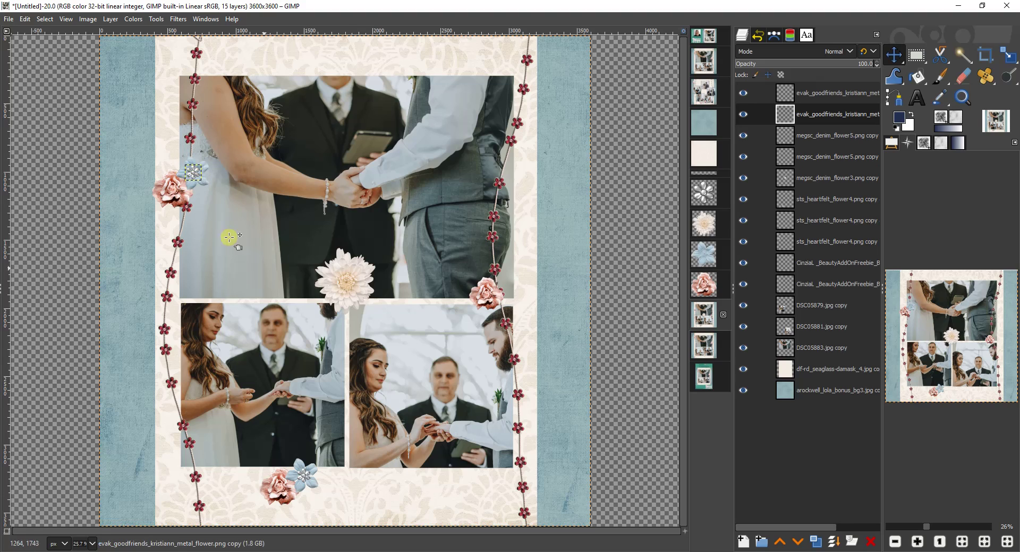
Scale the white denim flower down to 284×312 pixels.
left_click(345, 280)
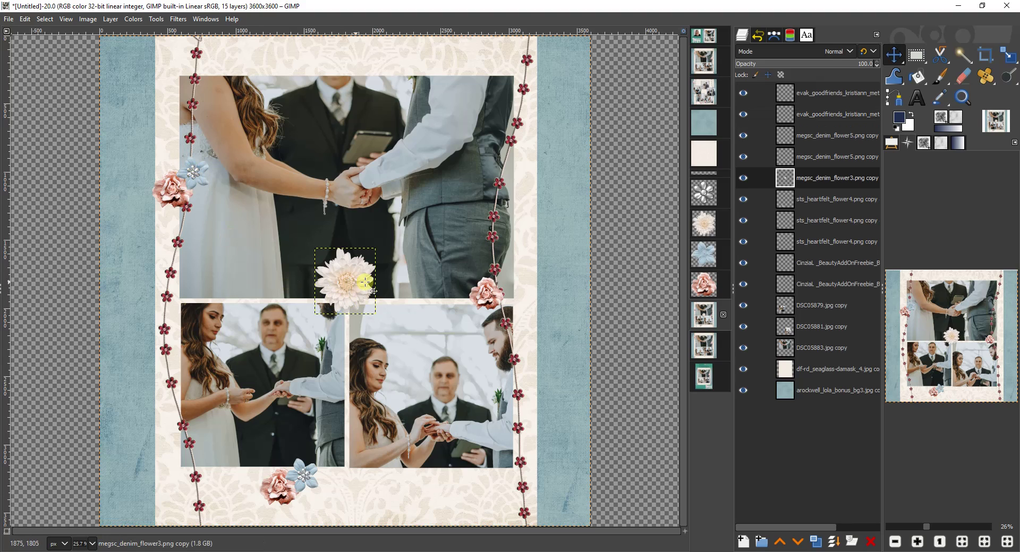
left_click(999, 55)
left_click(356, 258)
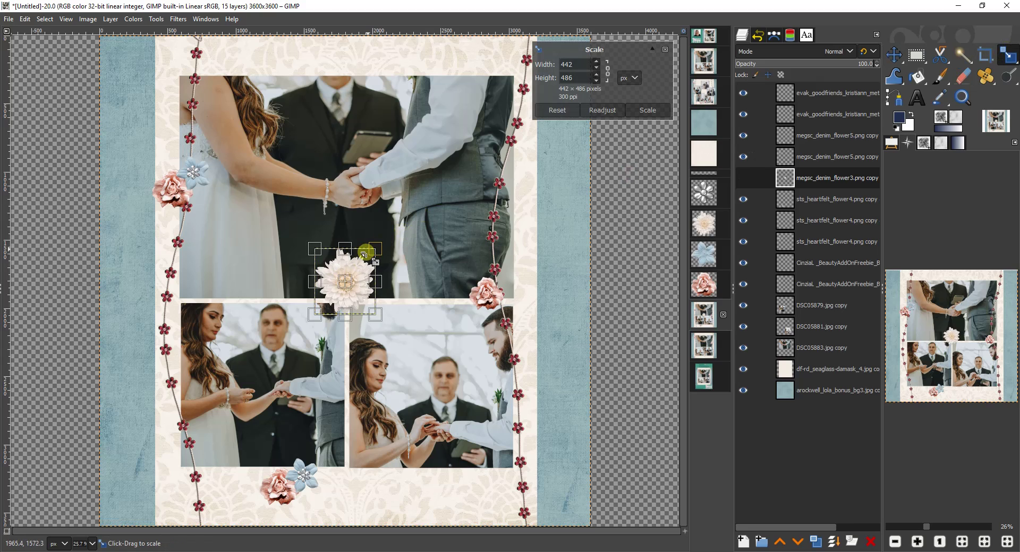
left_click_drag(365, 255, 343, 279)
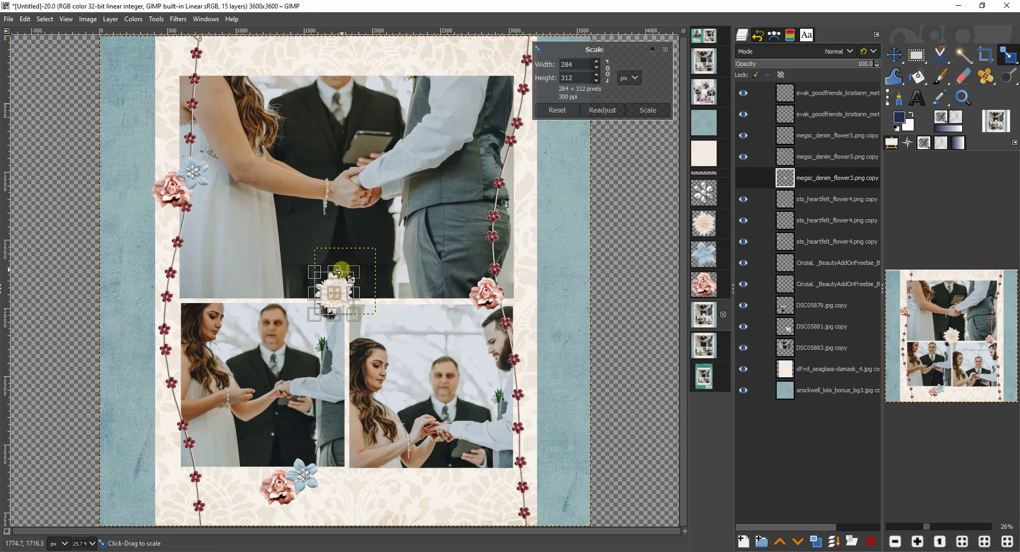
left_click(656, 110)
Make two copies of the white flower and place them on the top-left and right roses.
left_click(816, 542)
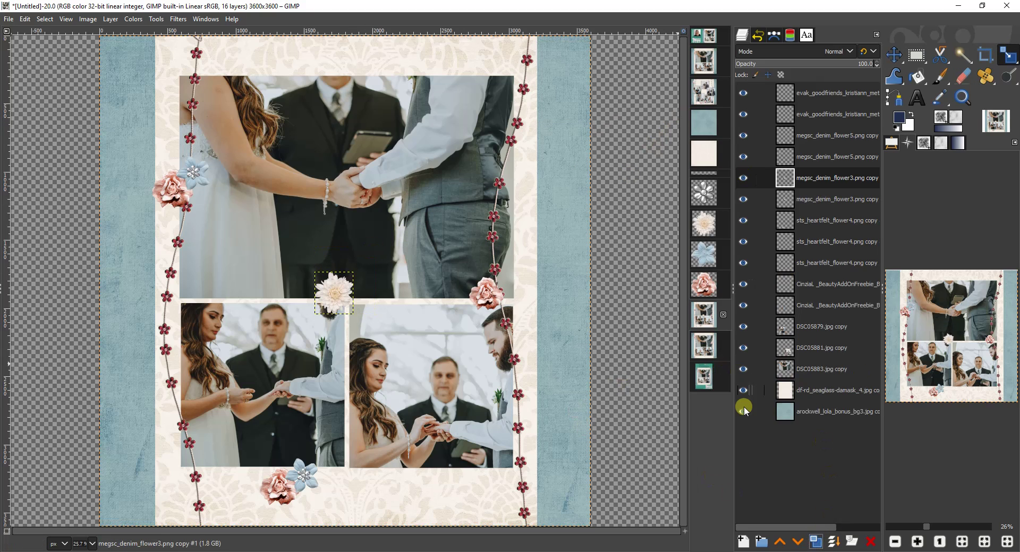
left_click(817, 541)
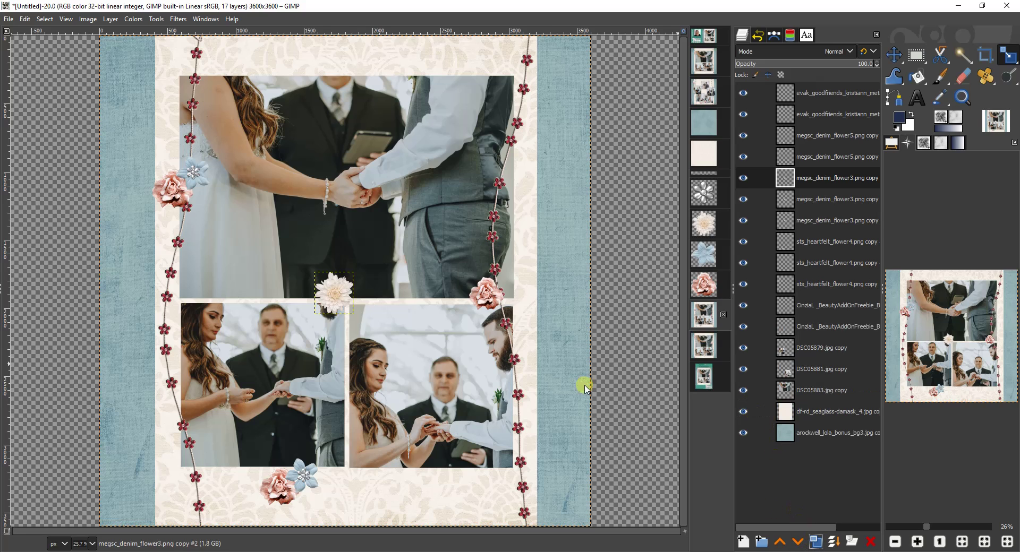
key("m")
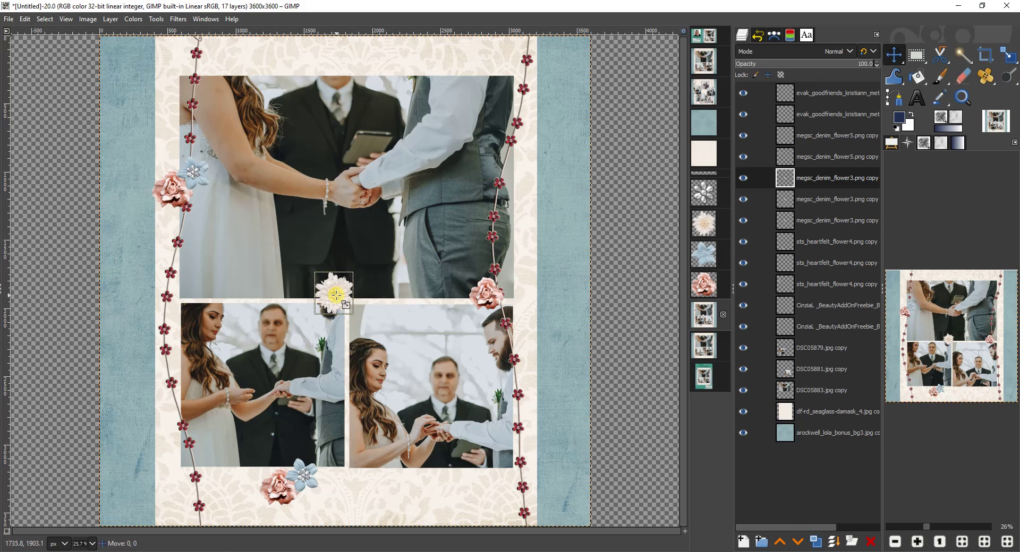
left_click_drag(337, 295, 185, 223)
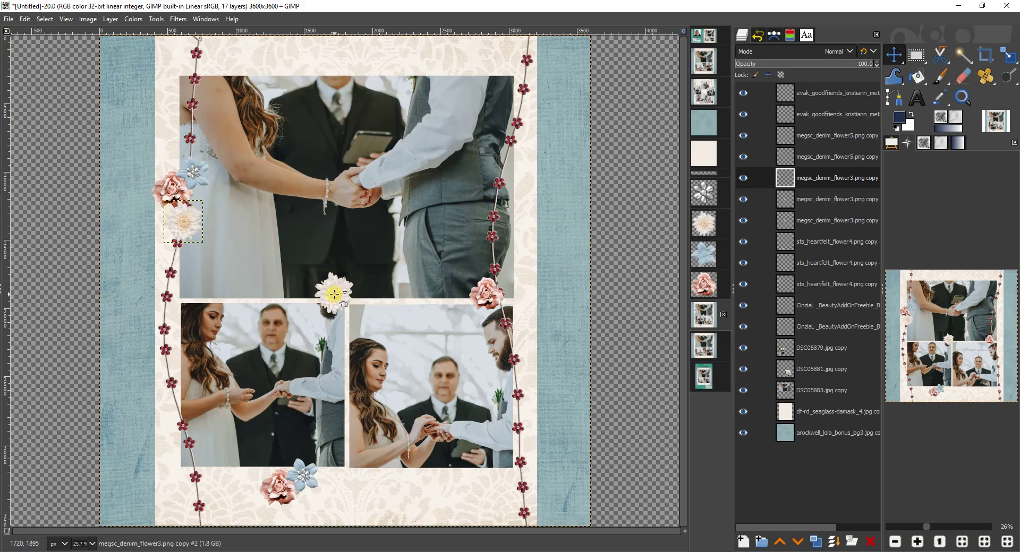
left_click_drag(334, 294, 493, 290)
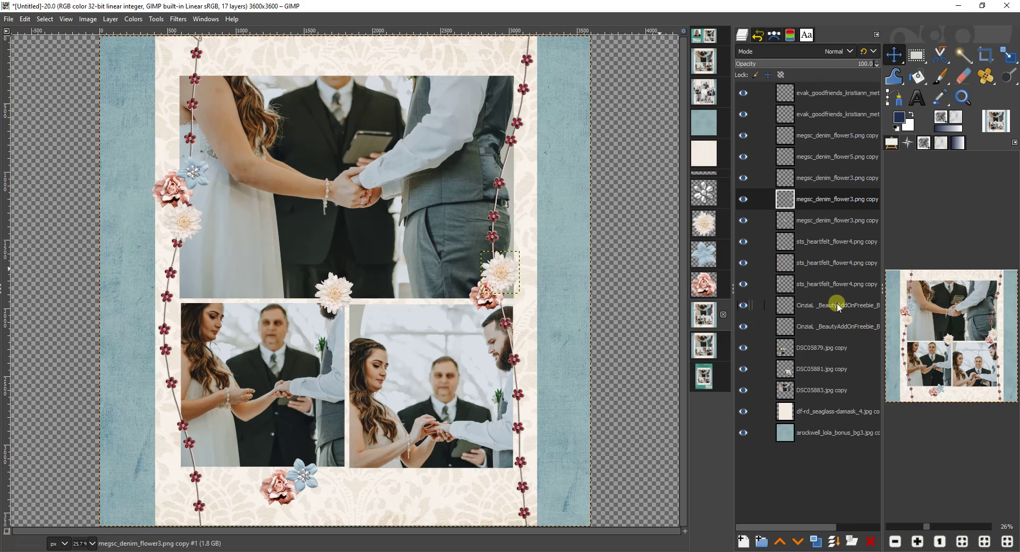
Raise the rose layer in the stack and arrange the white flower in the bottom cluster.
left_click(843, 285)
left_click(832, 261)
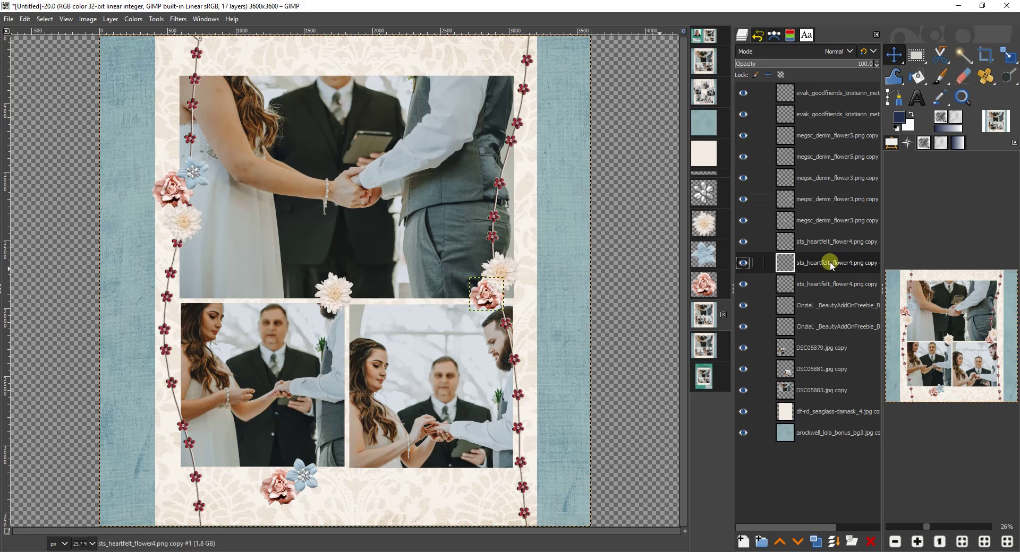
left_click_drag(829, 262, 832, 114)
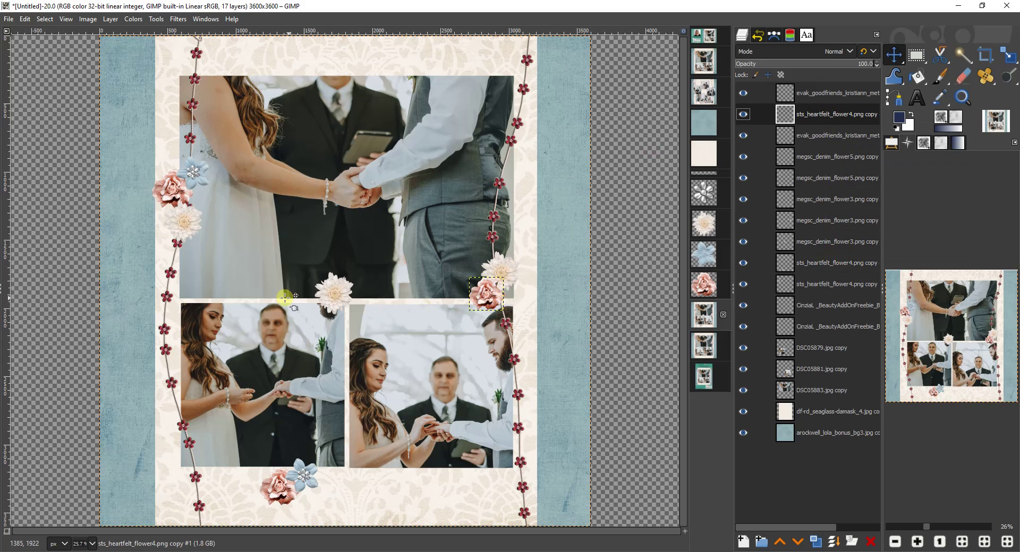
left_click_drag(325, 299, 279, 462)
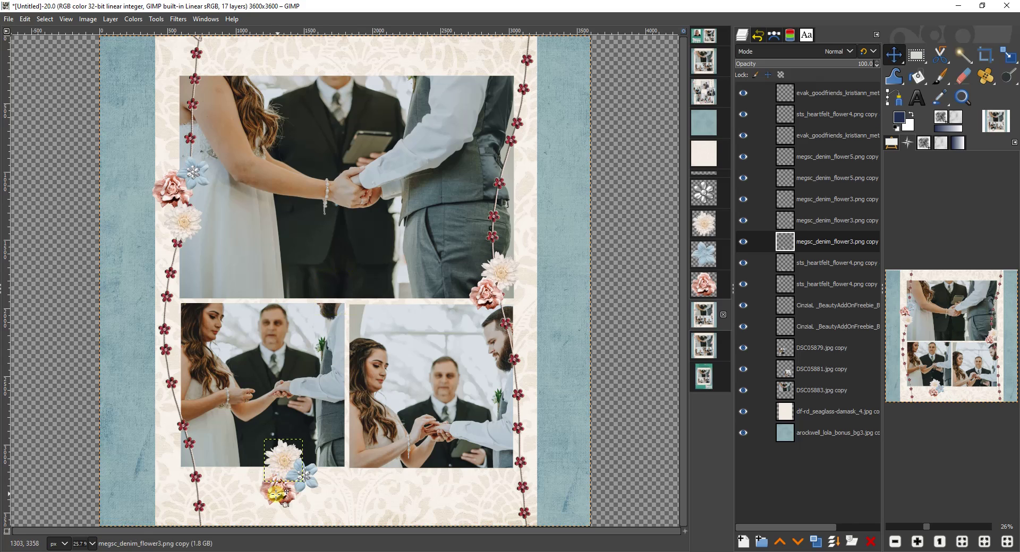
mouse_move(273, 498)
left_mouse_down()
mouse_move(260, 495)
mouse_move(272, 495)
left_mouse_up()
left_click_drag(282, 459, 317, 482)
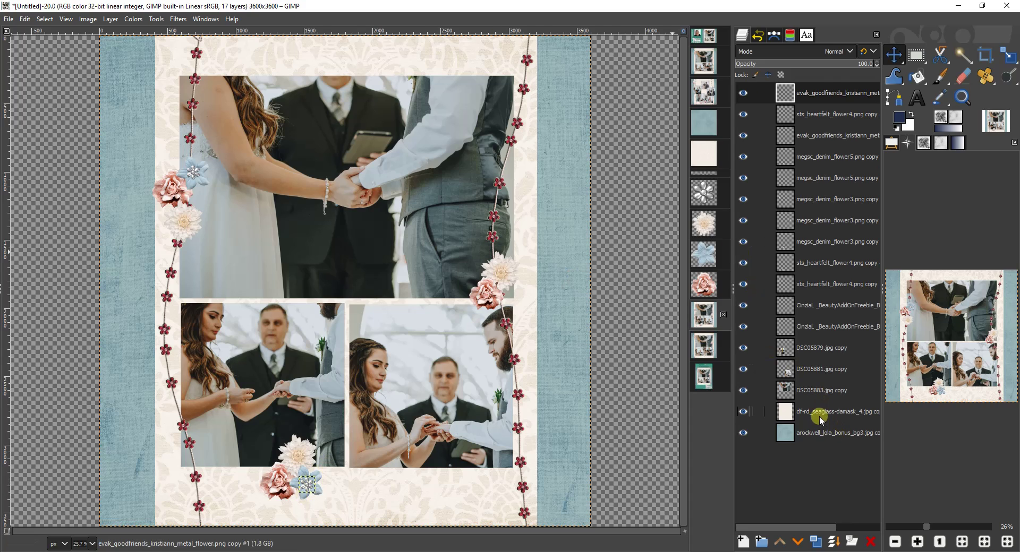
Duplicate the blue background and draw a feathered rounded-rectangle selection over the whole page.
left_click(817, 433)
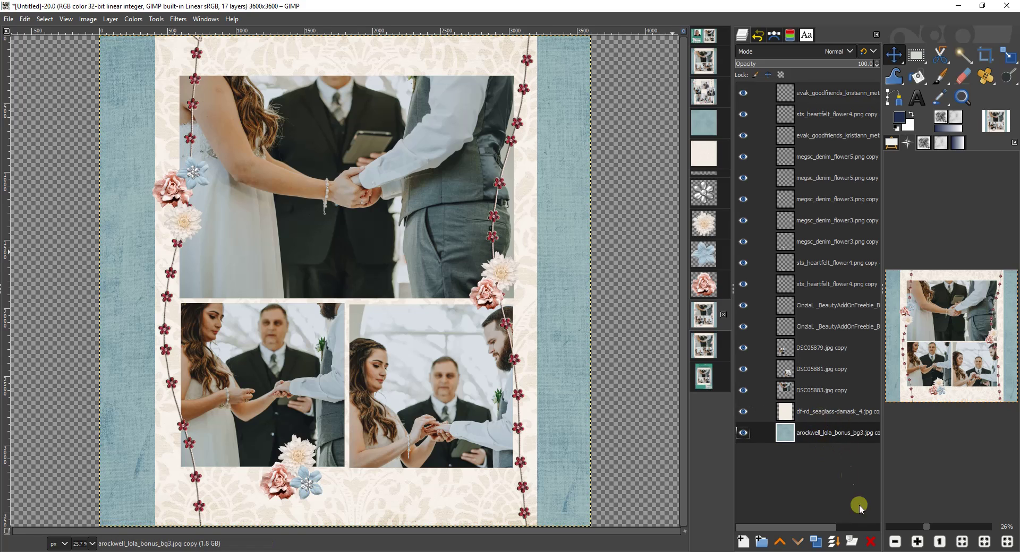
left_click(817, 543)
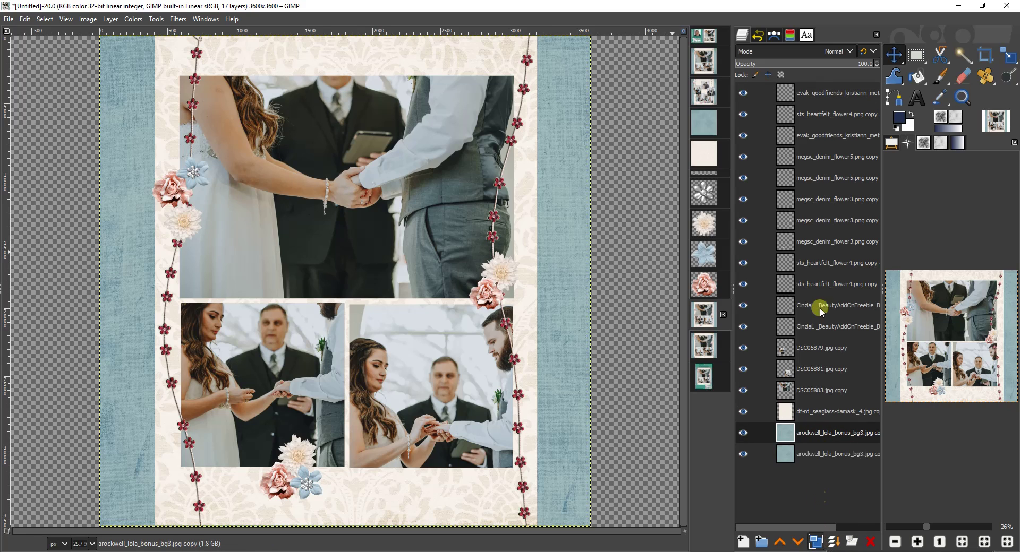
left_click(914, 56)
left_click(891, 143)
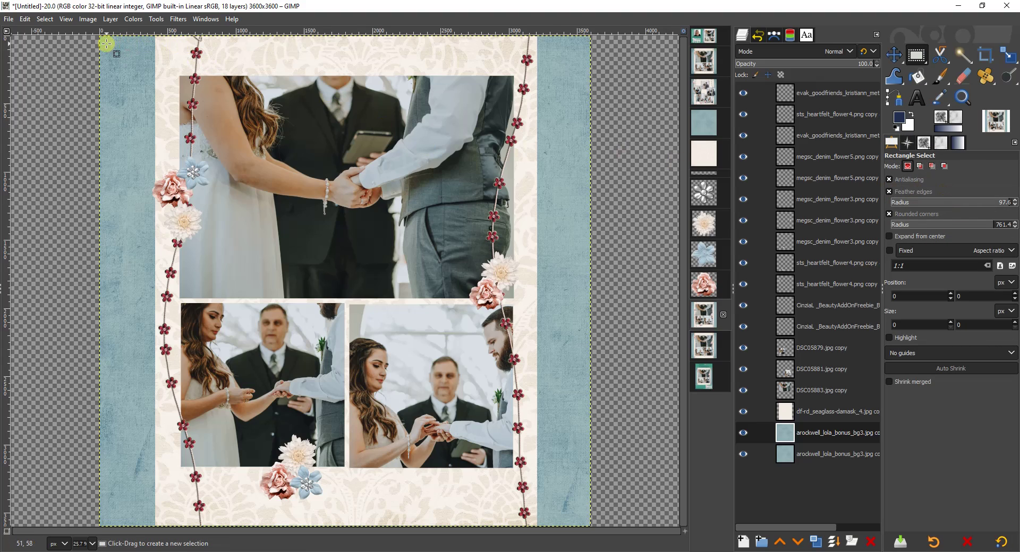
left_click_drag(106, 43, 581, 515)
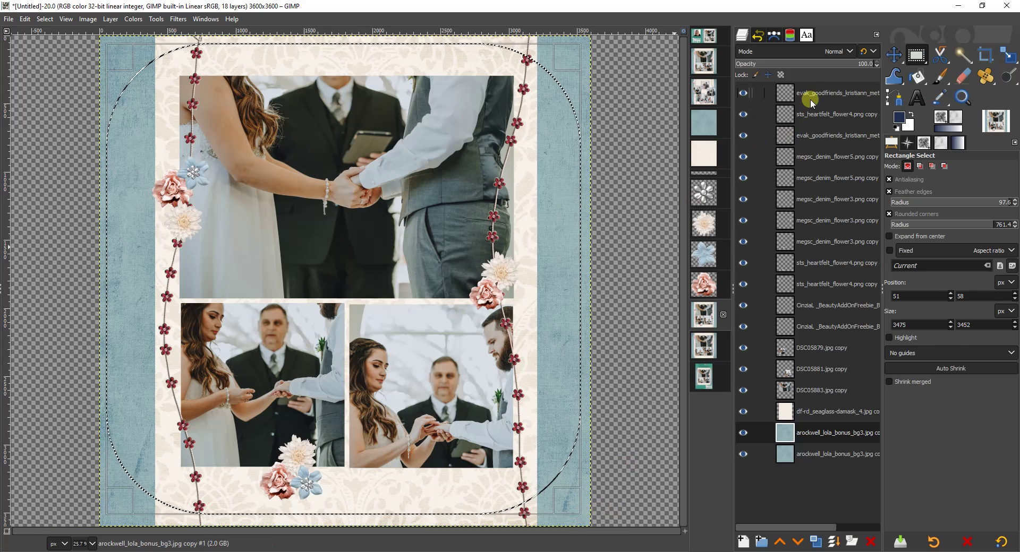
Set the background copy to Multiply mode at 70.1 opacity.
left_click(786, 50)
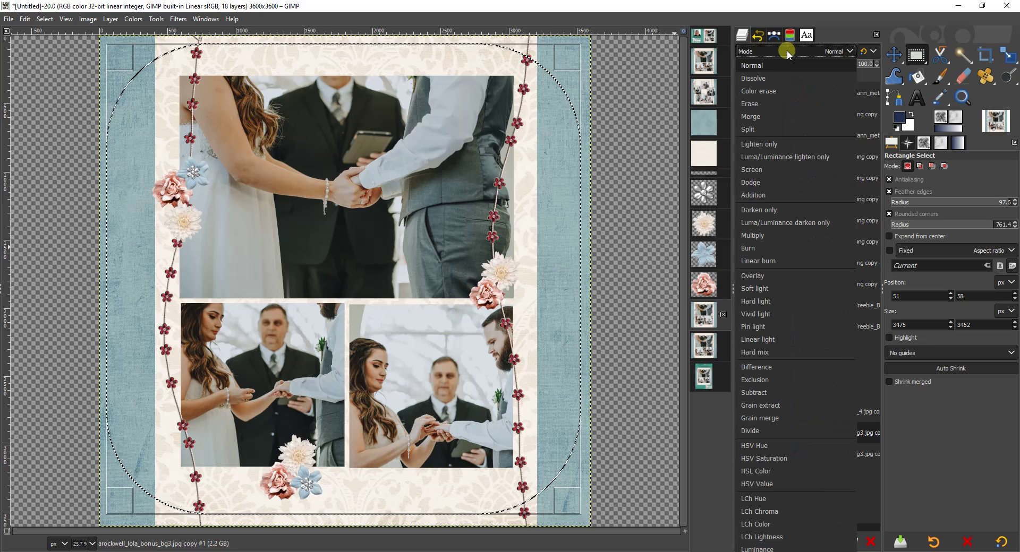
left_click(758, 235)
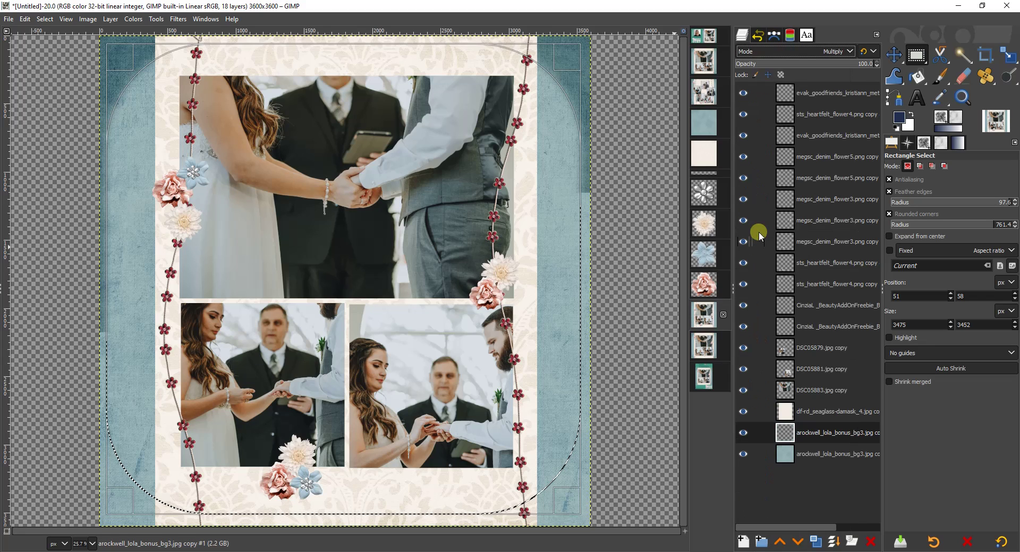
left_click(838, 66)
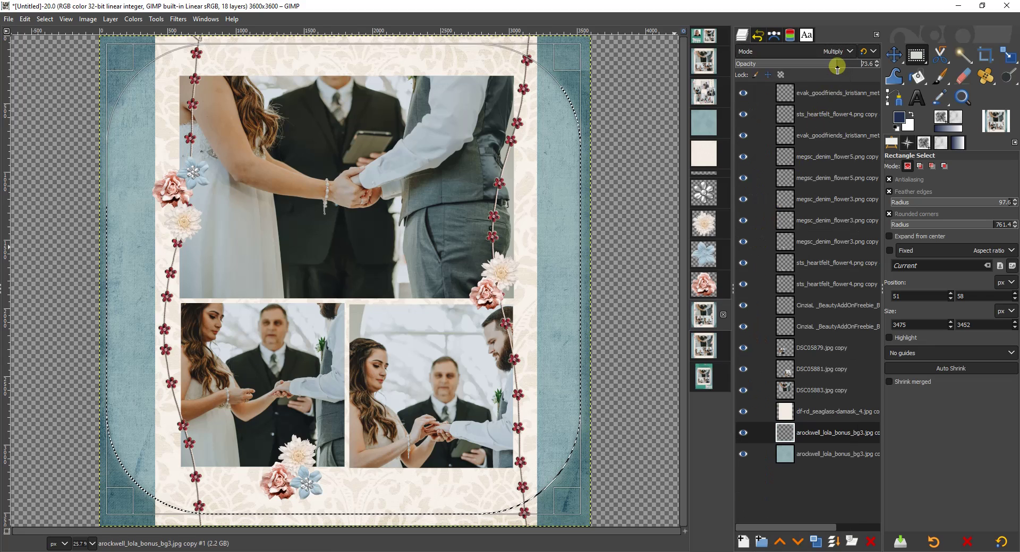
left_click_drag(833, 69, 827, 63)
Duplicate the damask matte twice, clear the middle copy and set it to Multiply.
left_click(818, 413)
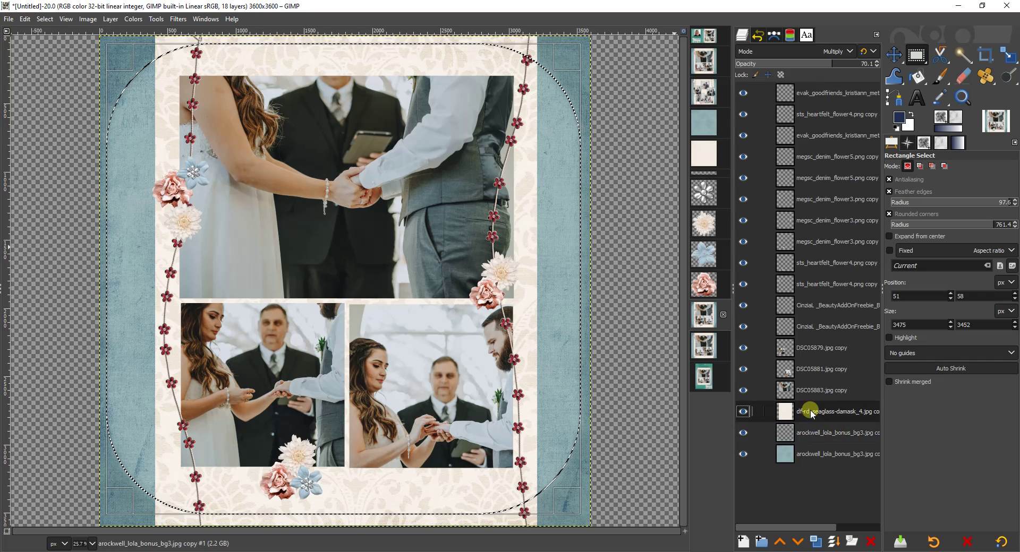
left_click(816, 542)
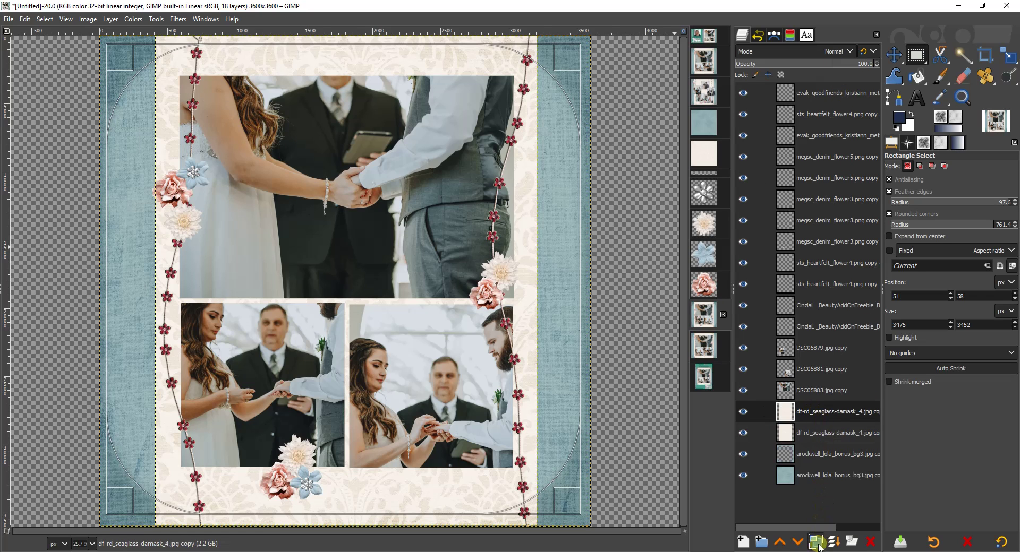
key("shift+ctrl+d")
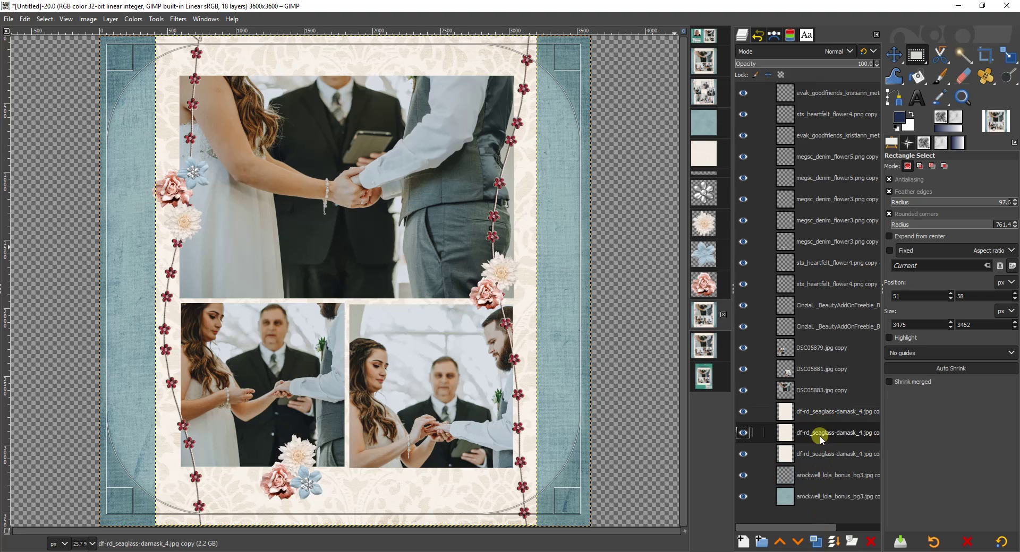
key("Delete")
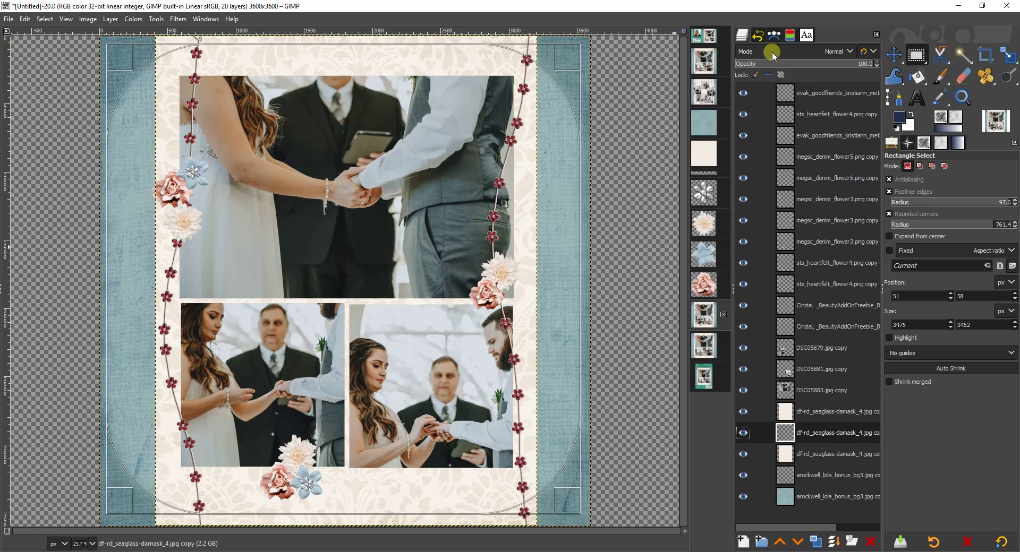
left_click(772, 52)
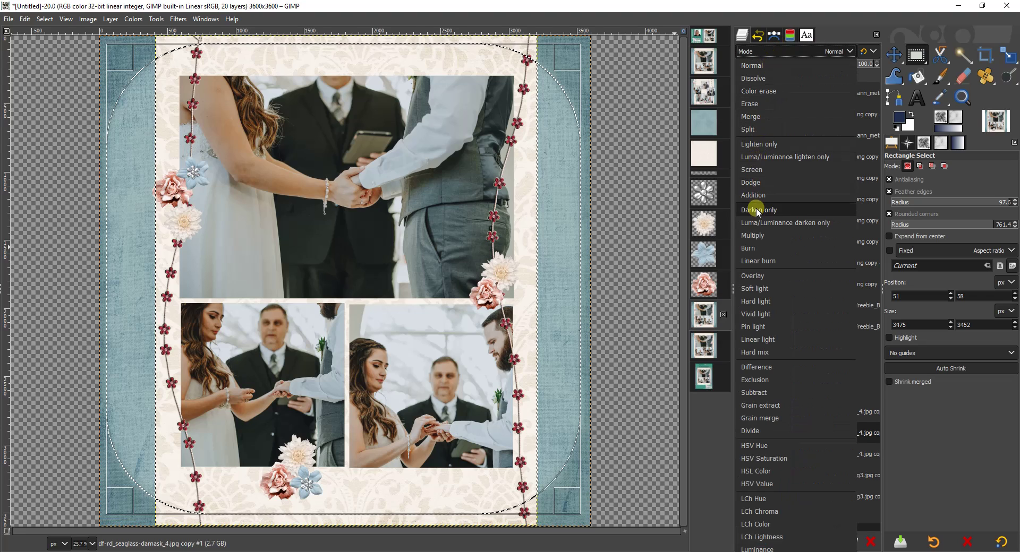
left_click(752, 235)
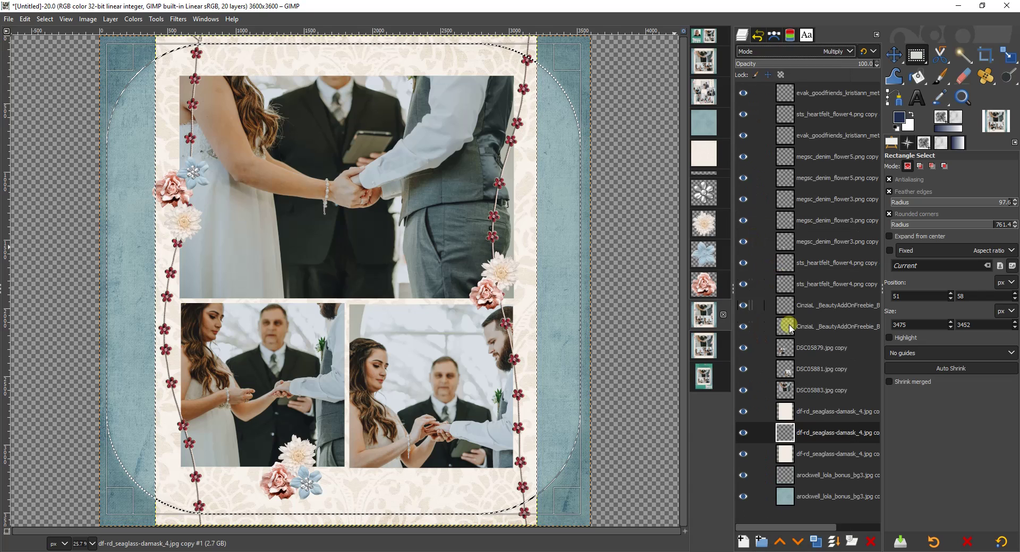
Use Alpha to Selection on the damask copy above it.
left_click(810, 414)
right_click(810, 413)
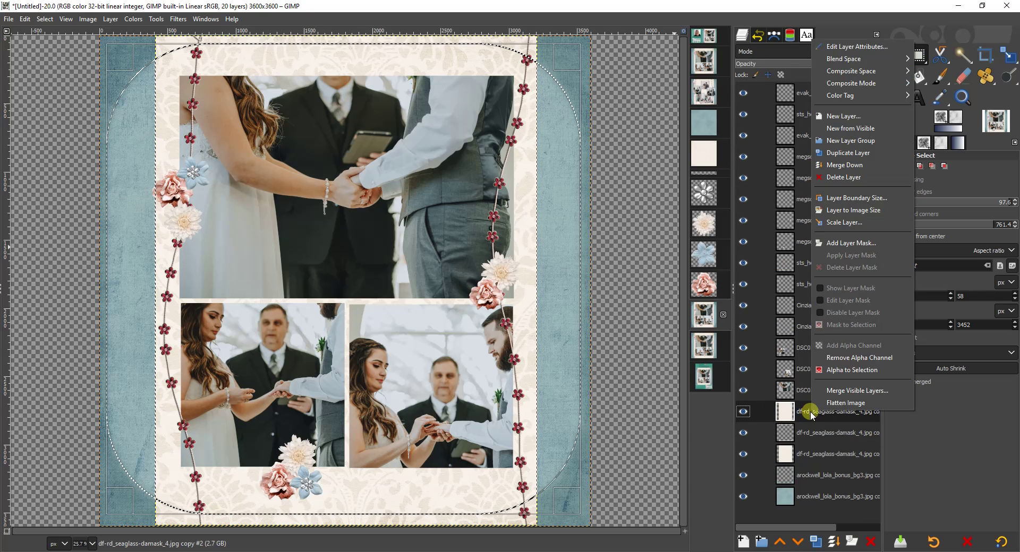
left_click(839, 374)
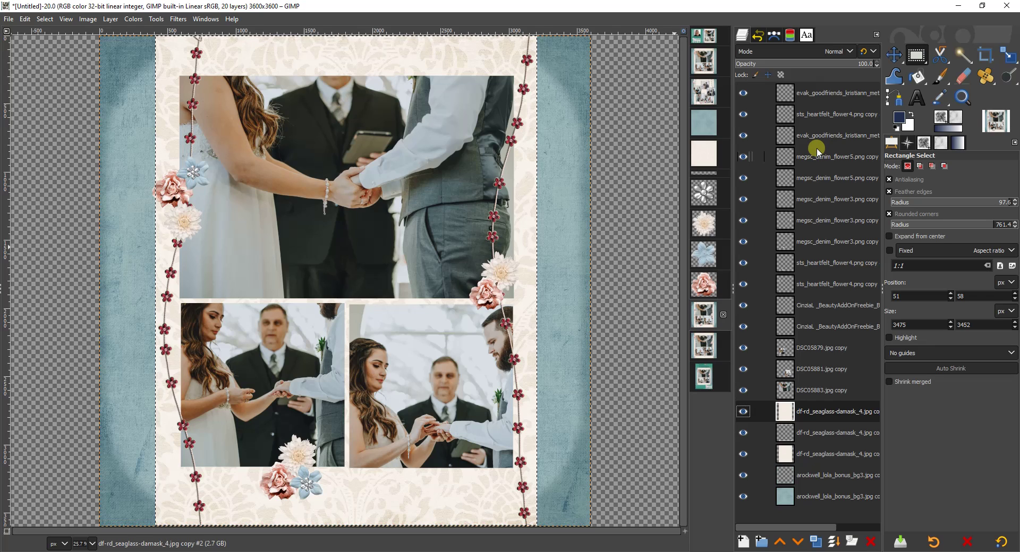
Switch to the digital_scrapbooking_layout_gimp_23 image showing the finished Week Twentythree page.
left_click(705, 378)
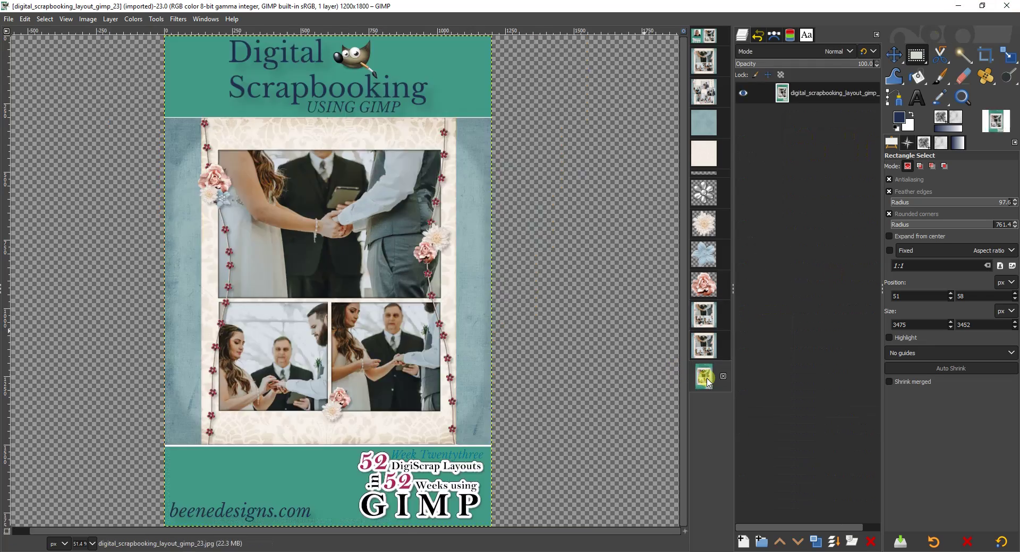
left_click_drag(707, 383, 708, 376)
left_click_drag(708, 377, 707, 379)
left_click_drag(705, 374, 704, 376)
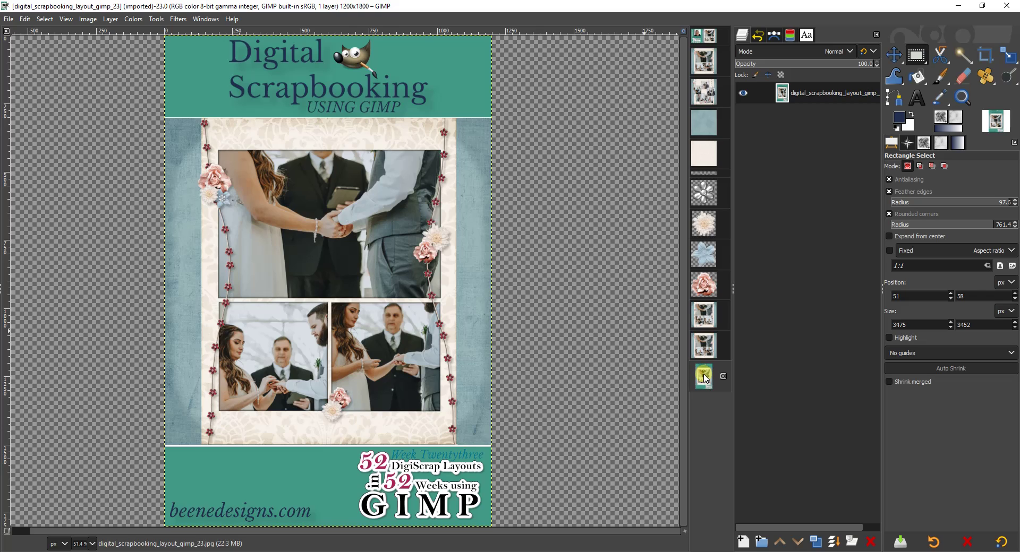